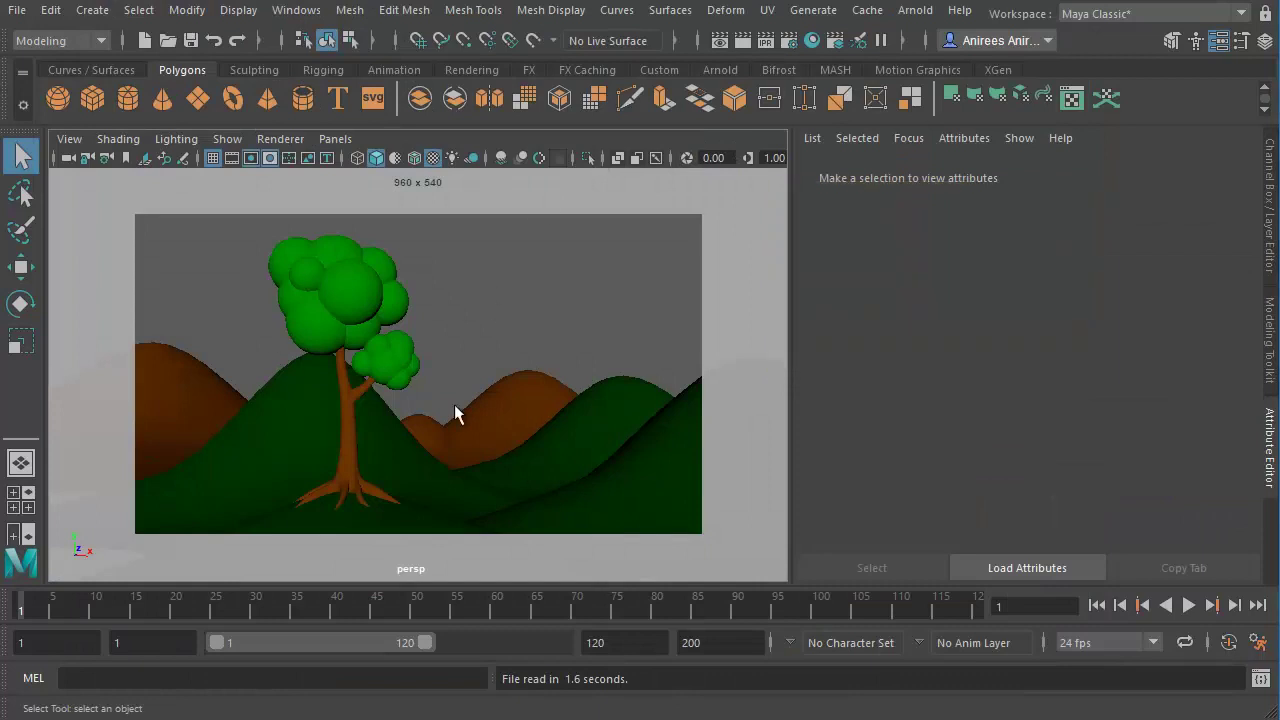
Step: Inspect a tree canopy sphere and the three hills, deselect all, then render the current frame in Arnold
click(333, 287)
click(168, 410)
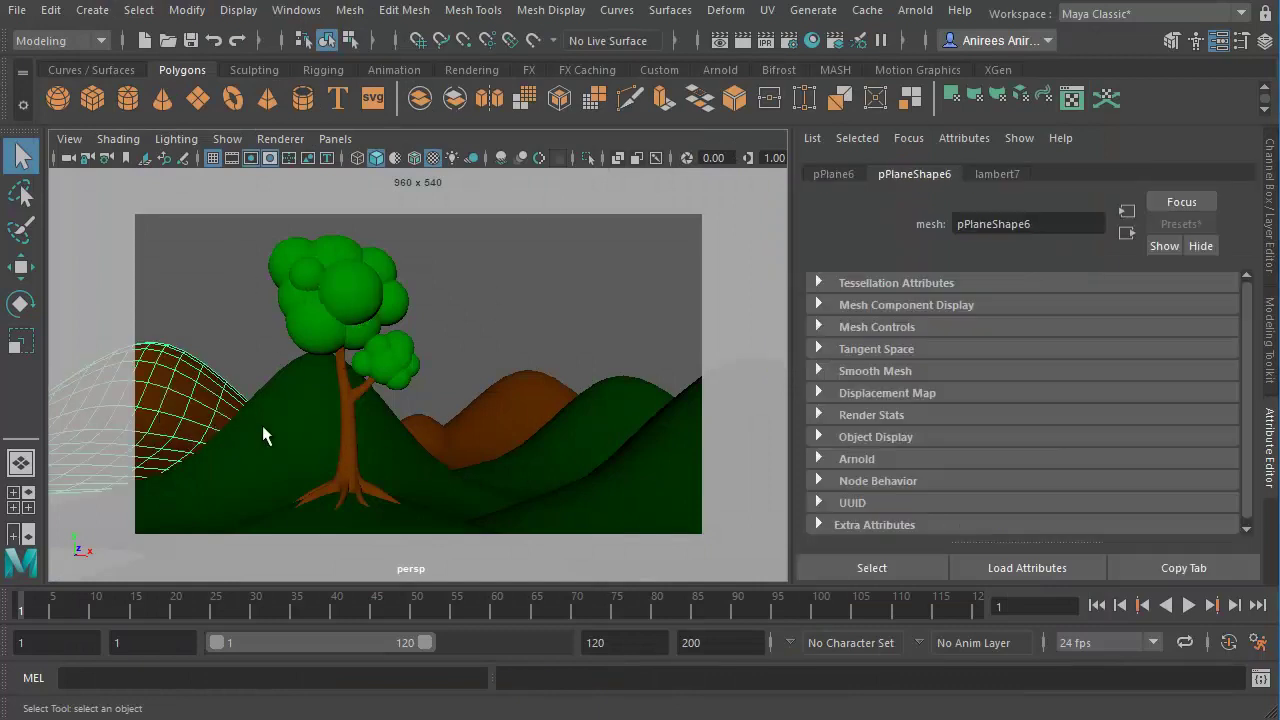
click(330, 430)
click(515, 350)
click(516, 268)
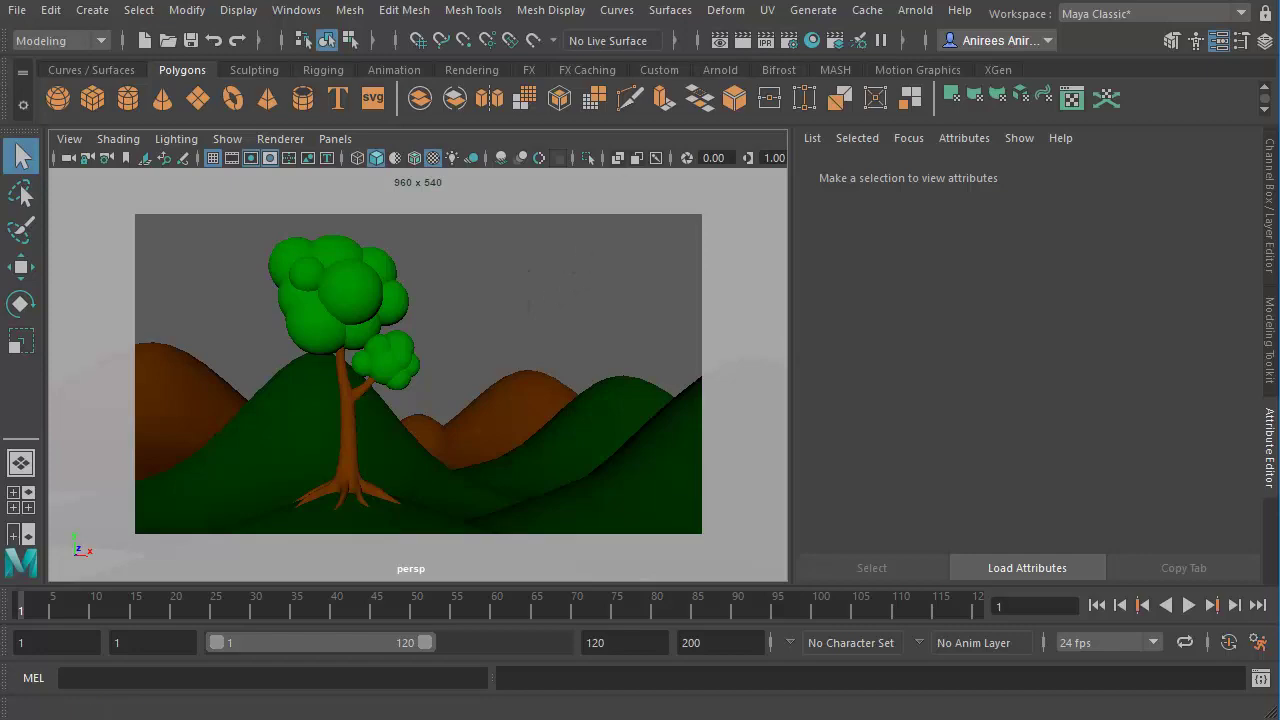
click(746, 39)
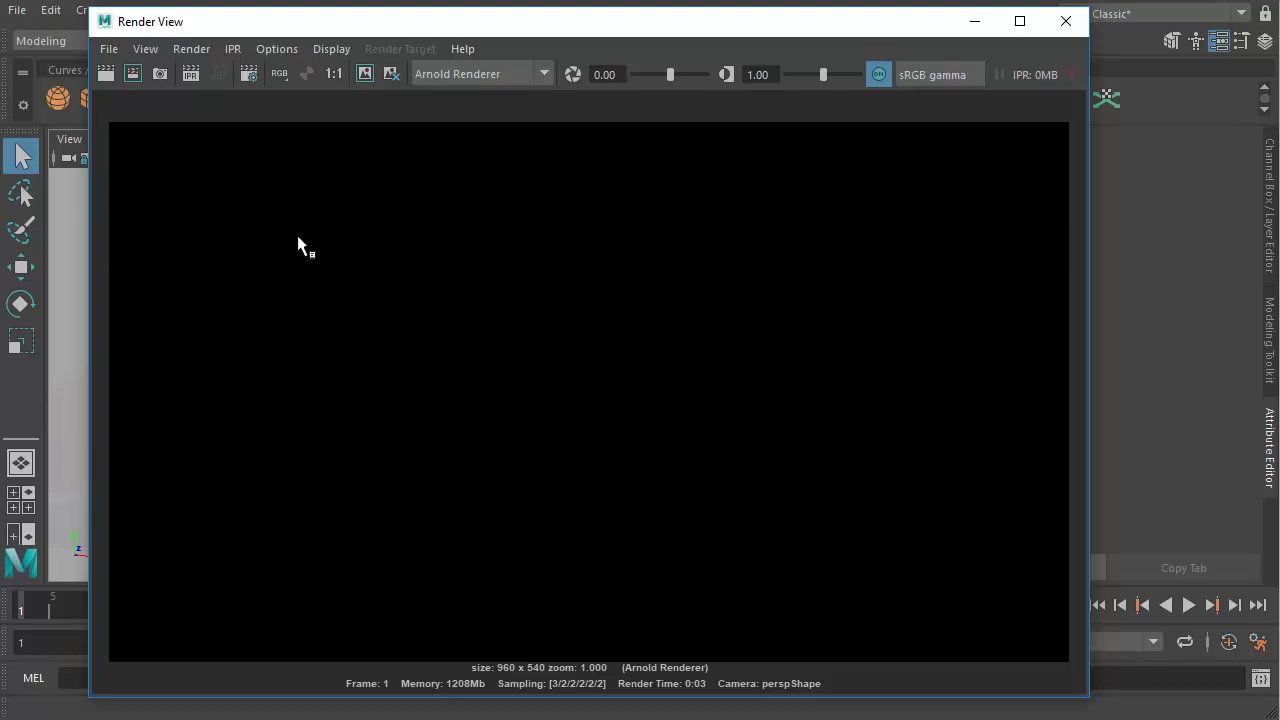
Step: Minimize the Render View holding the all-black render
click(972, 21)
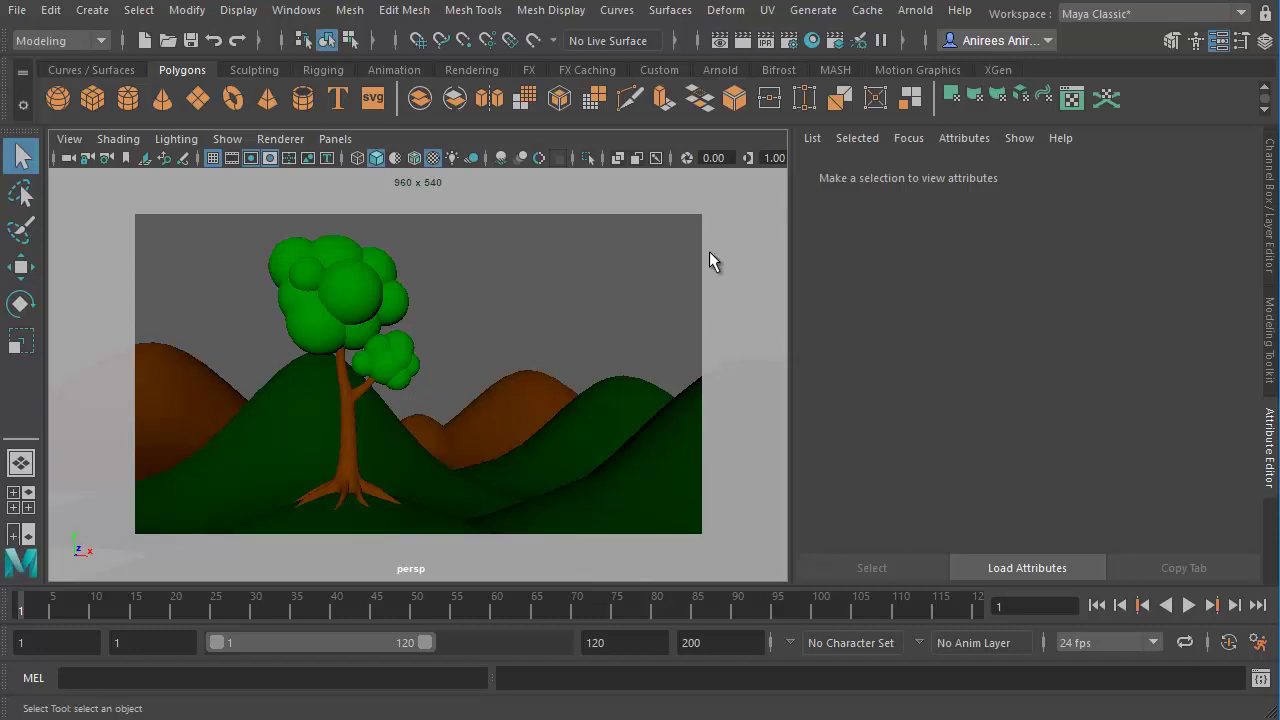
Step: Switch the active menu set from Modeling to Animation
click(914, 11)
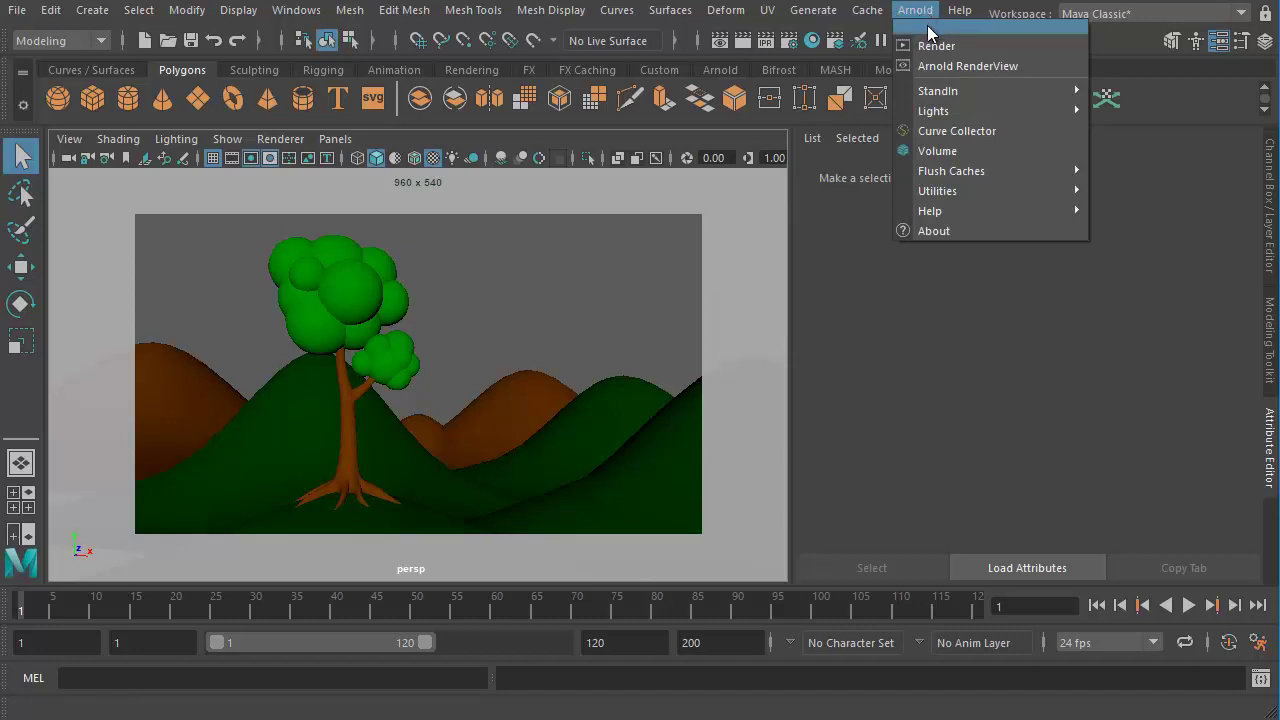
click(921, 12)
click(97, 42)
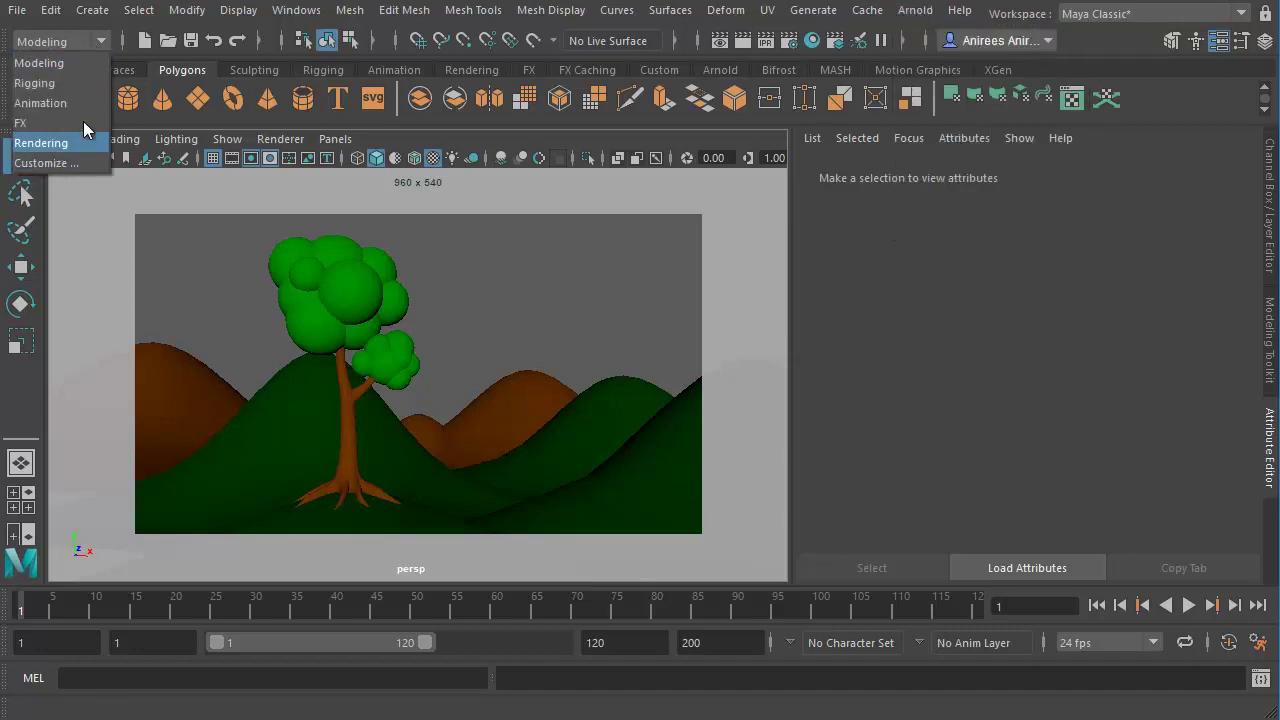
click(52, 102)
Step: Open and close the Menu Set Editor, then bring up the Arnold menu
click(62, 41)
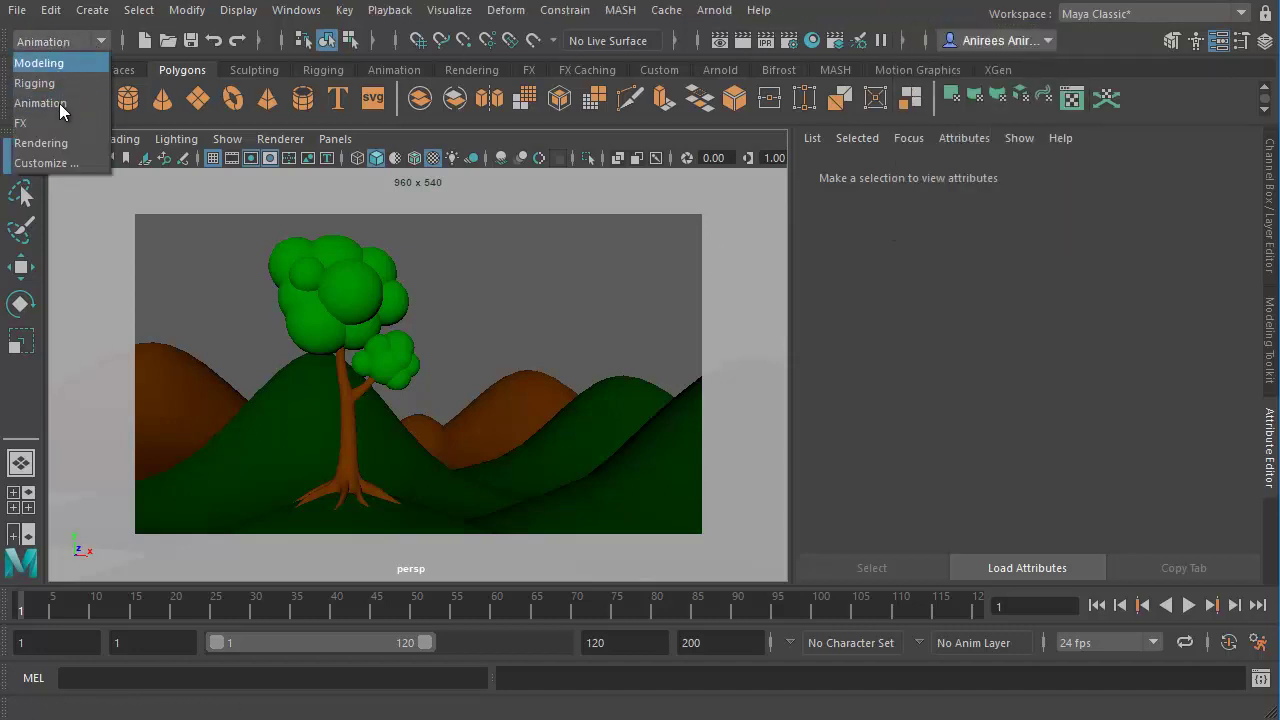
click(44, 160)
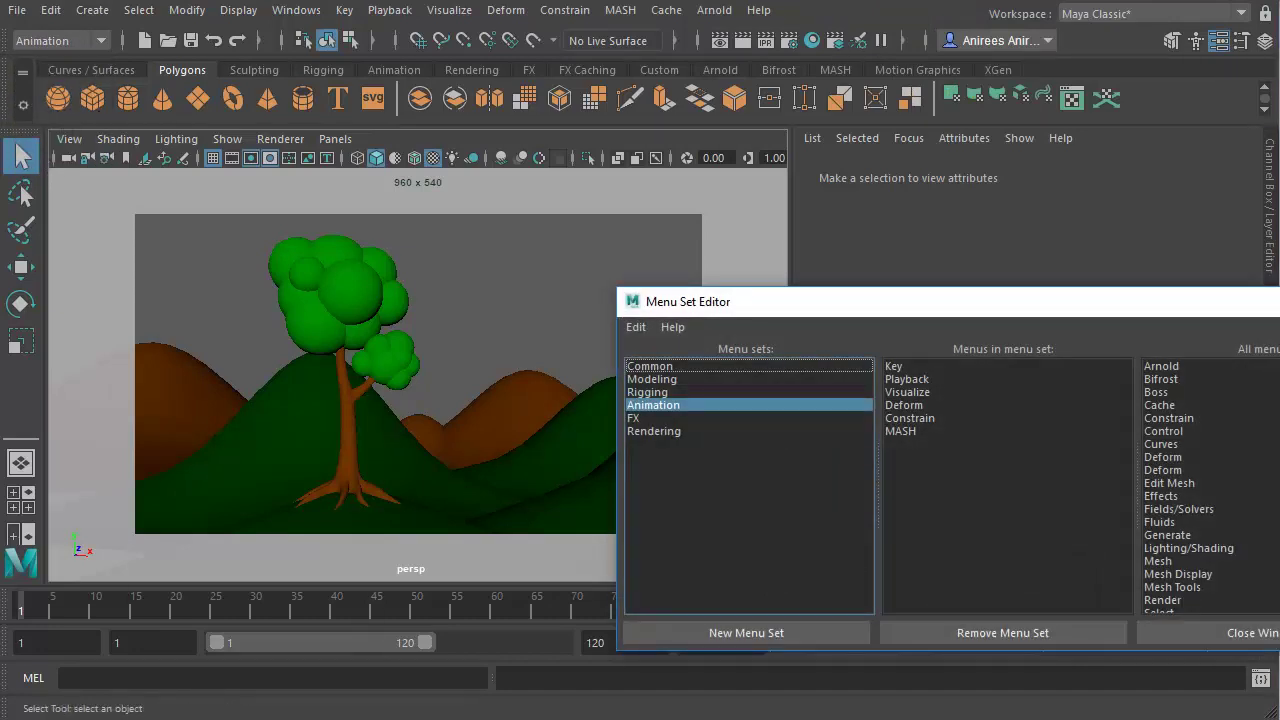
click(1250, 632)
click(714, 10)
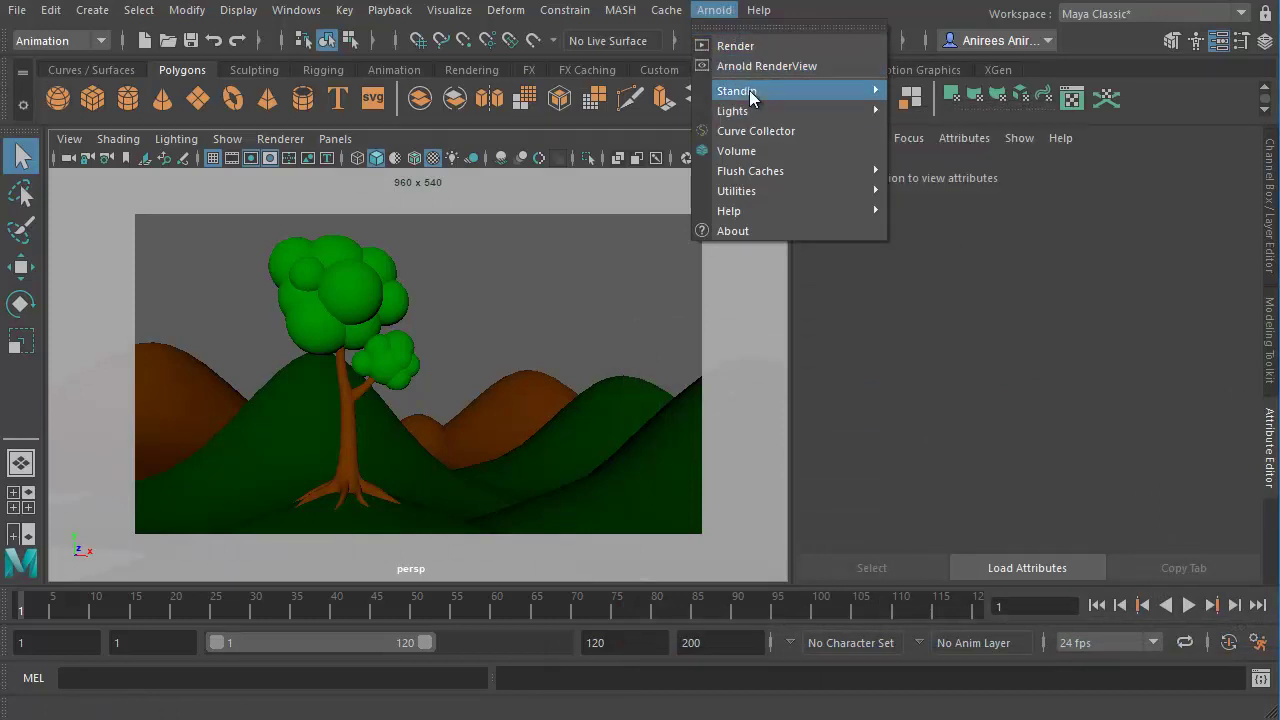
Step: Create an Arnold Skydome Light (aiSkyDomeLightShape1) and reframe the view on the tree and hills
mouse_move(742, 112)
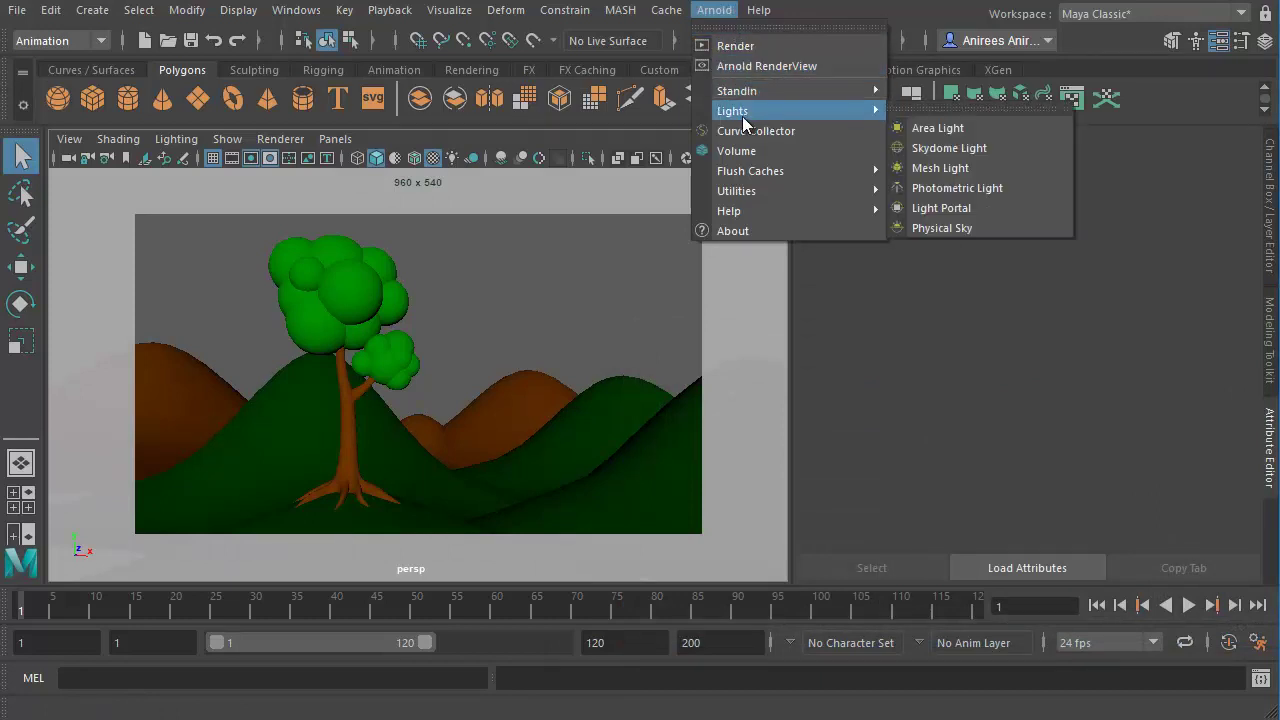
click(951, 149)
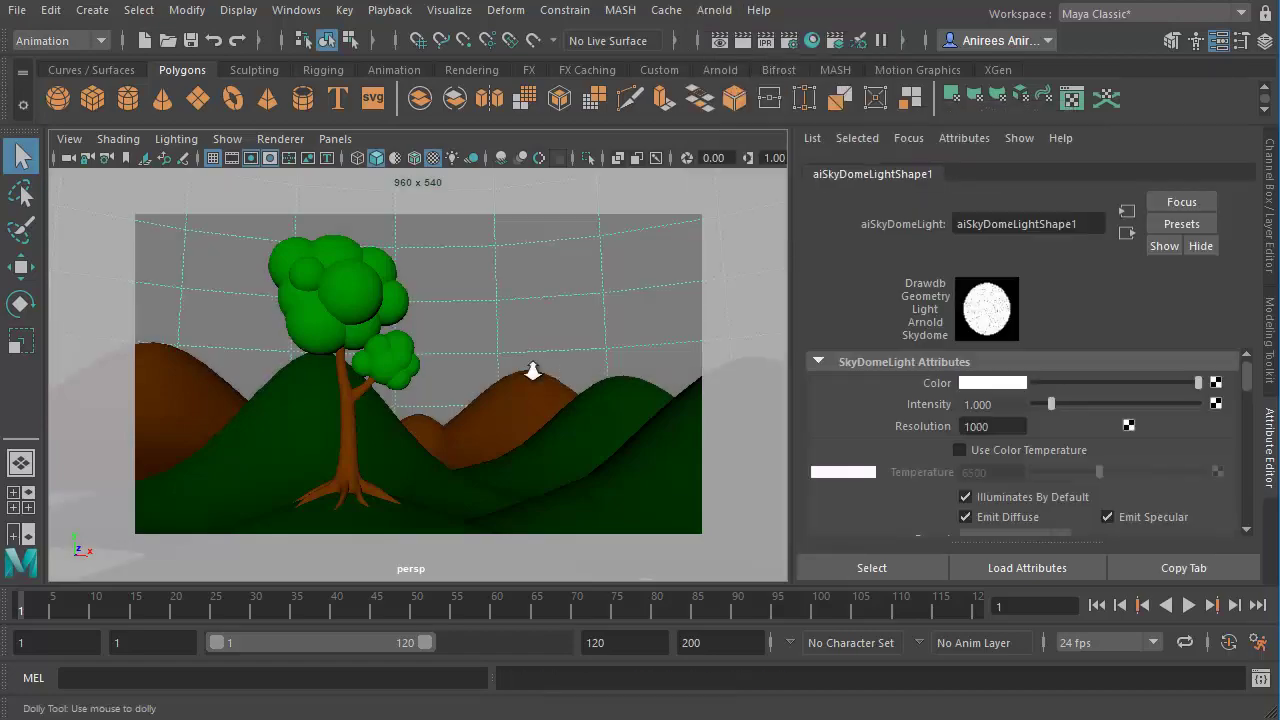
alt+right_drag(531, 371, 240, 360)
alt+drag(240, 360, 451, 400)
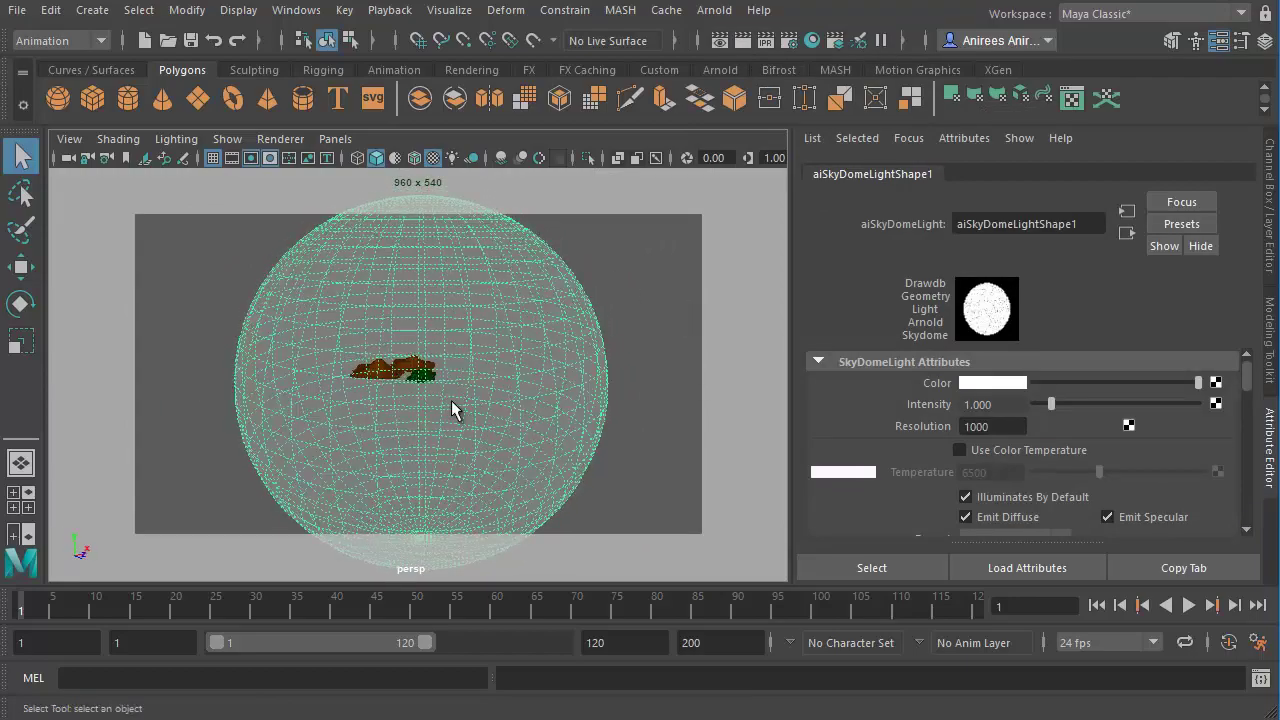
key([)
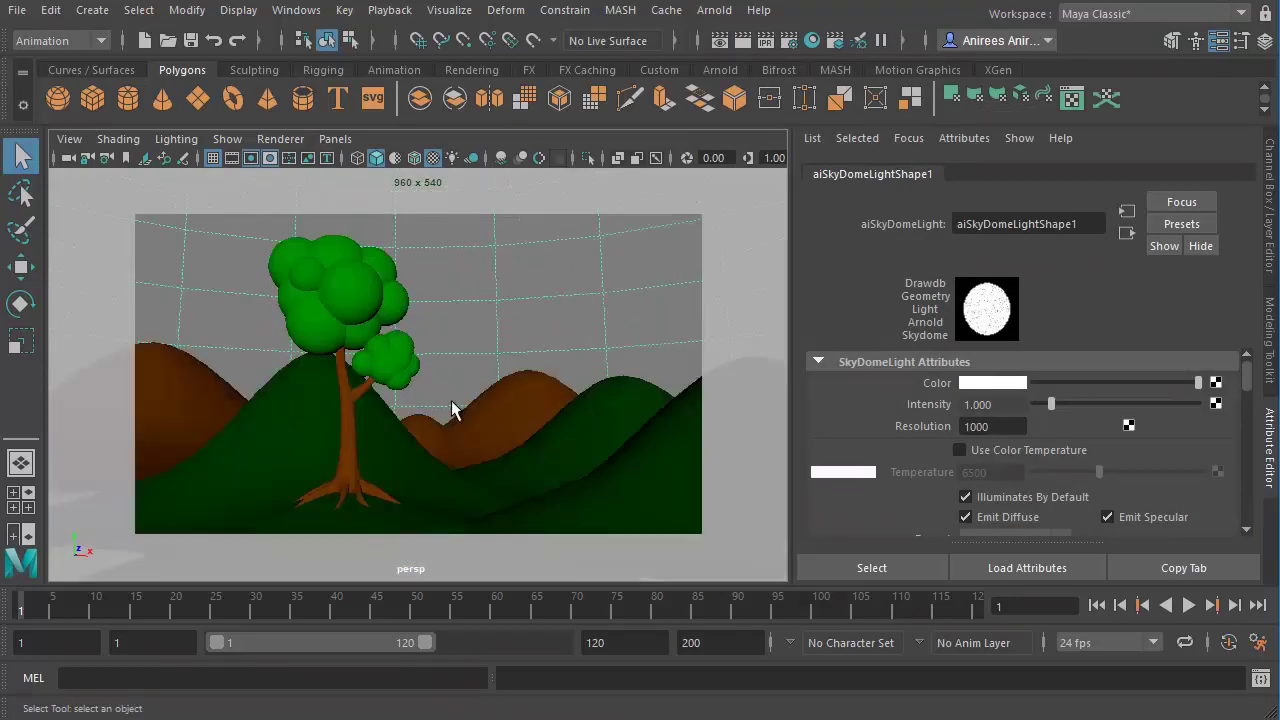
Step: Render the skydome-lit scene and place Arnold Render Settings beside the Render View
click(744, 41)
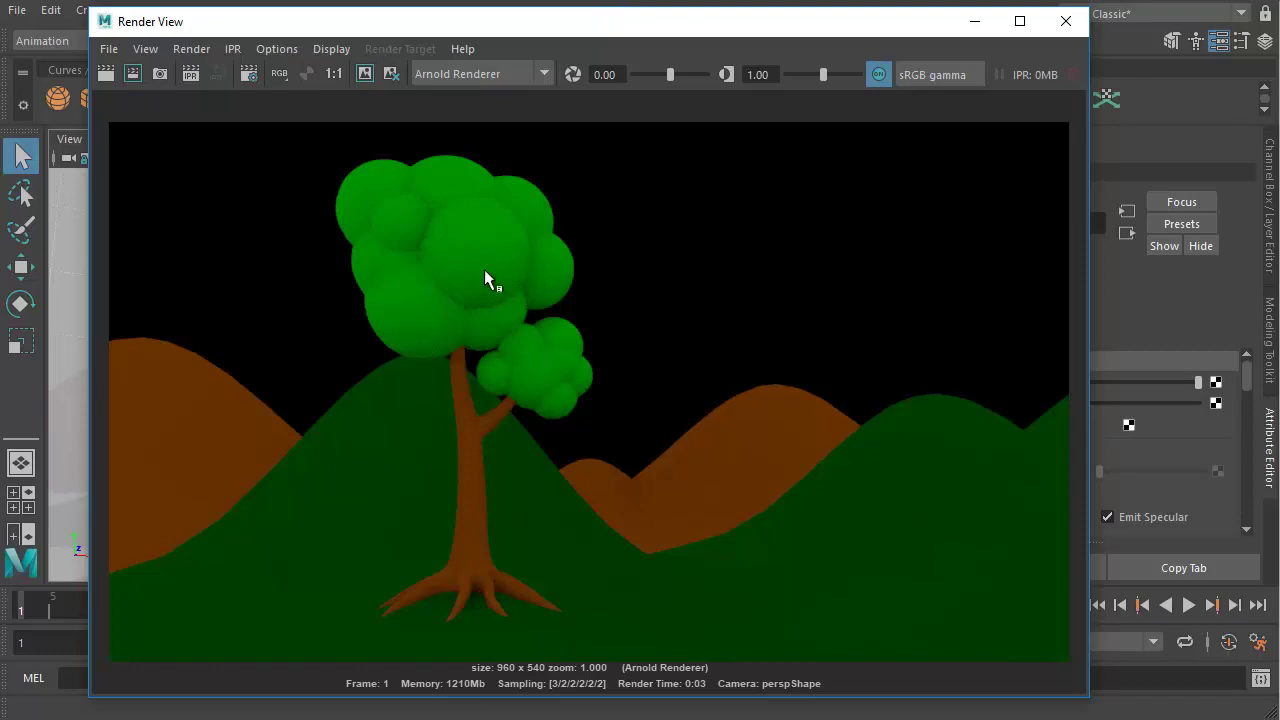
drag(620, 31, 551, 29)
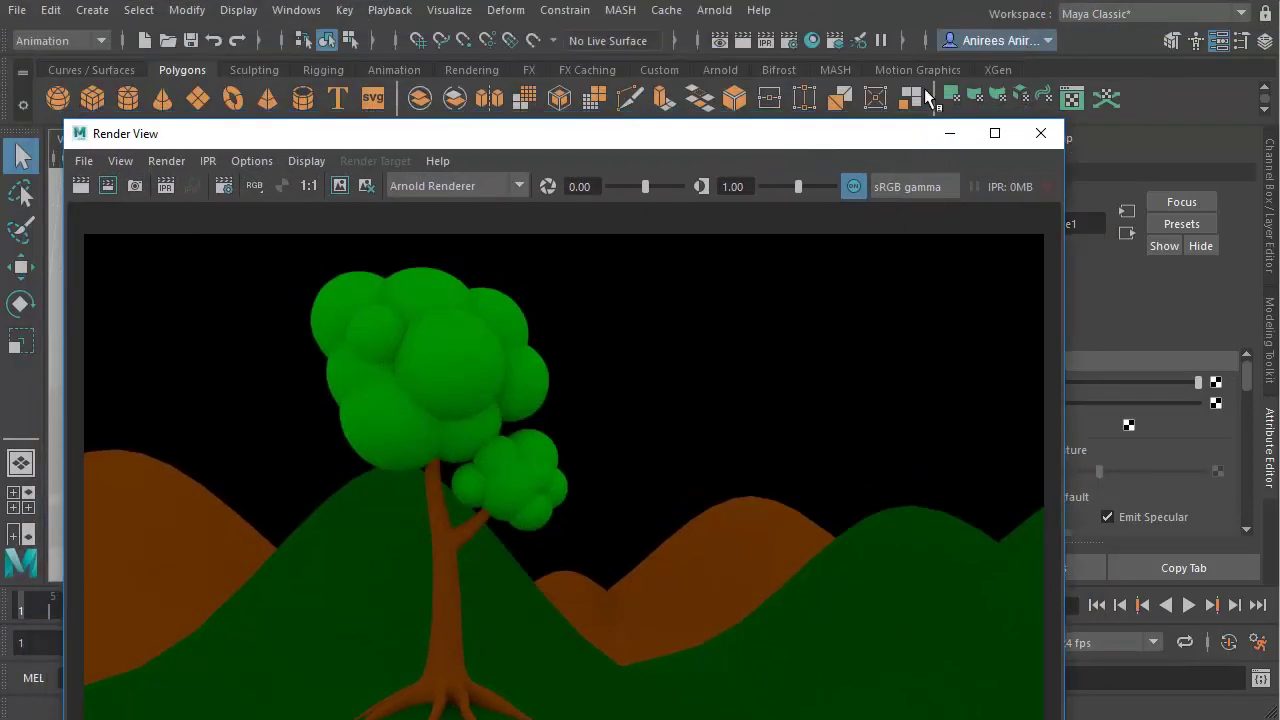
click(790, 40)
drag(1101, 76, 1011, 67)
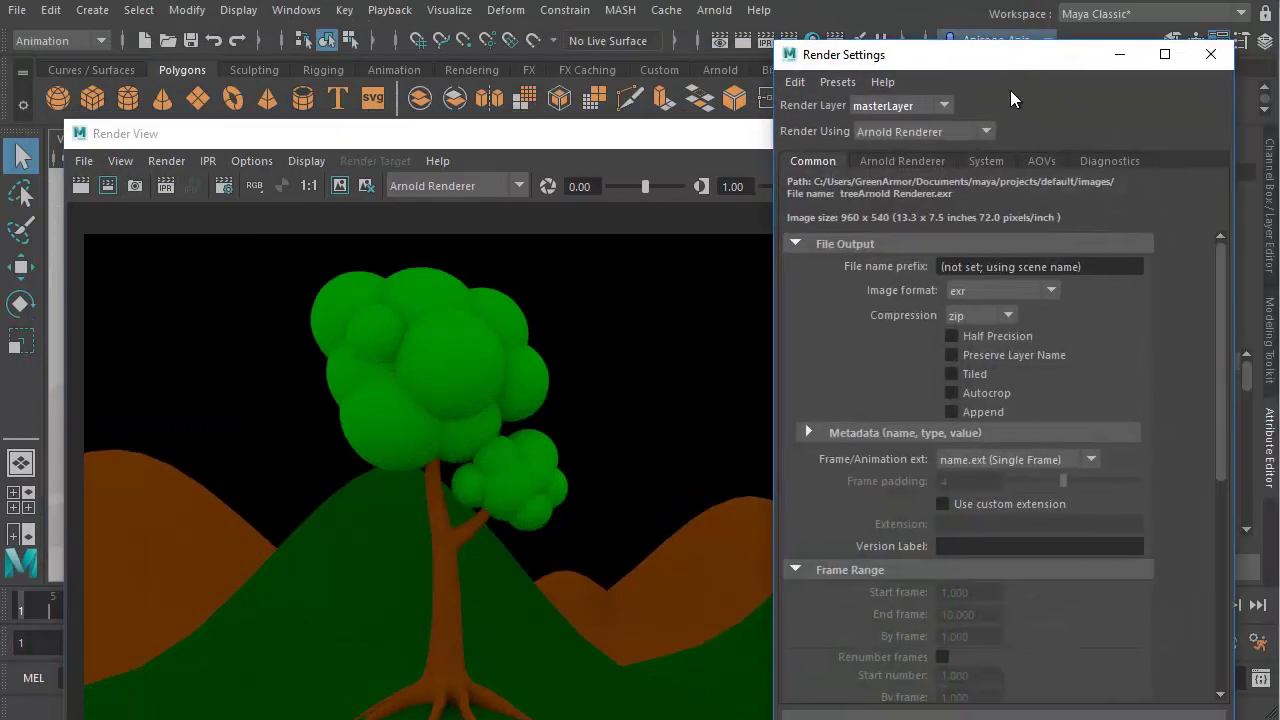
Step: Raise Camera (AA) samples to 10, keep the previous image, and re-render for comparison
click(905, 161)
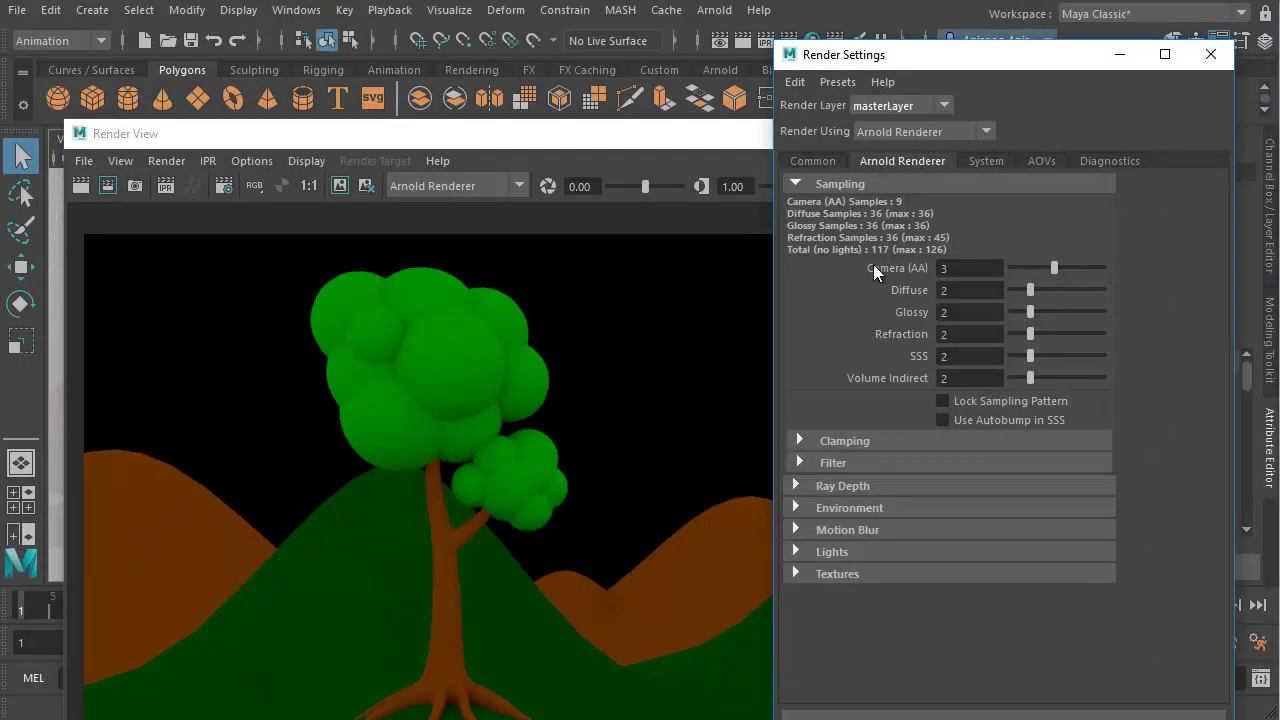
drag(1053, 267, 1127, 261)
drag(597, 152, 564, 38)
click(309, 76)
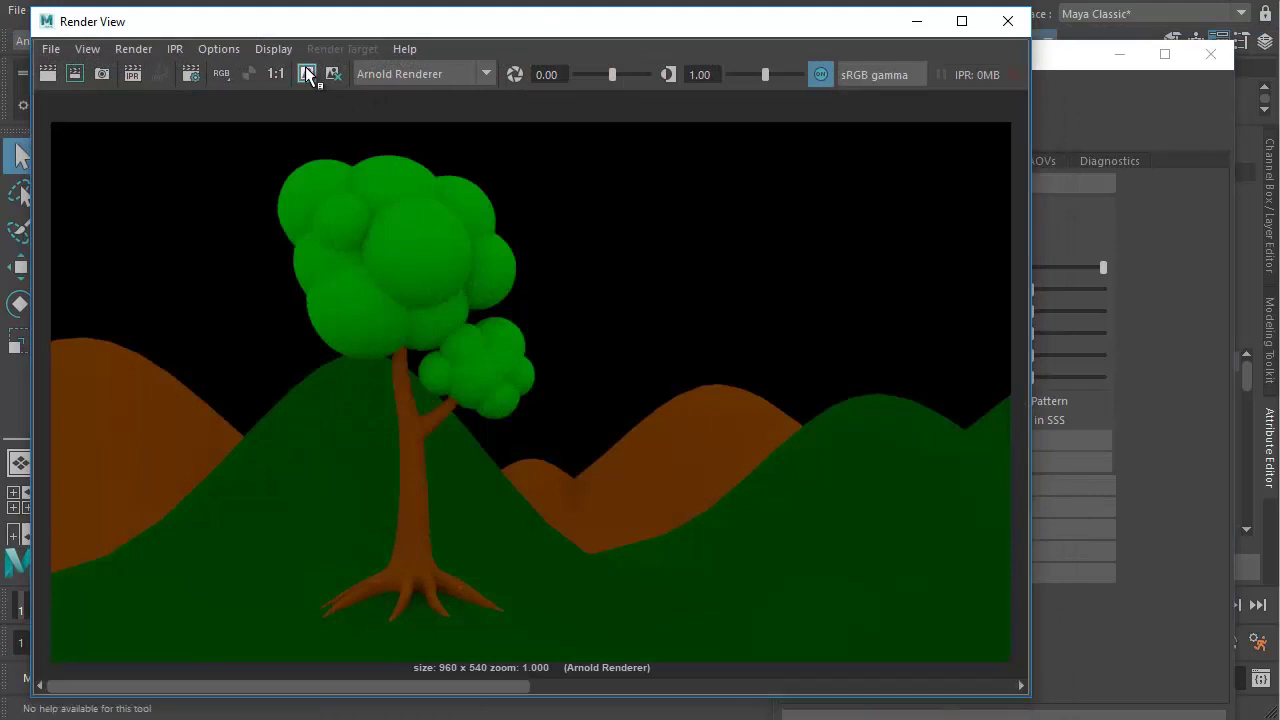
click(46, 74)
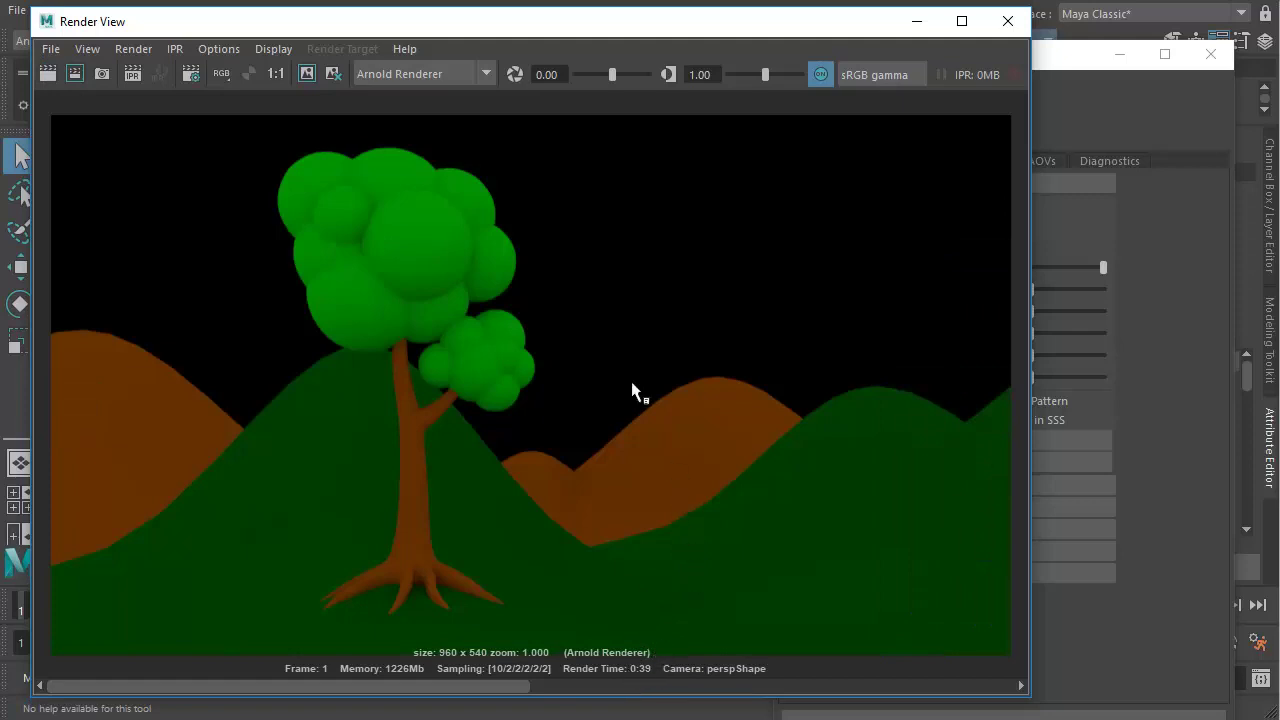
drag(403, 689, 686, 680)
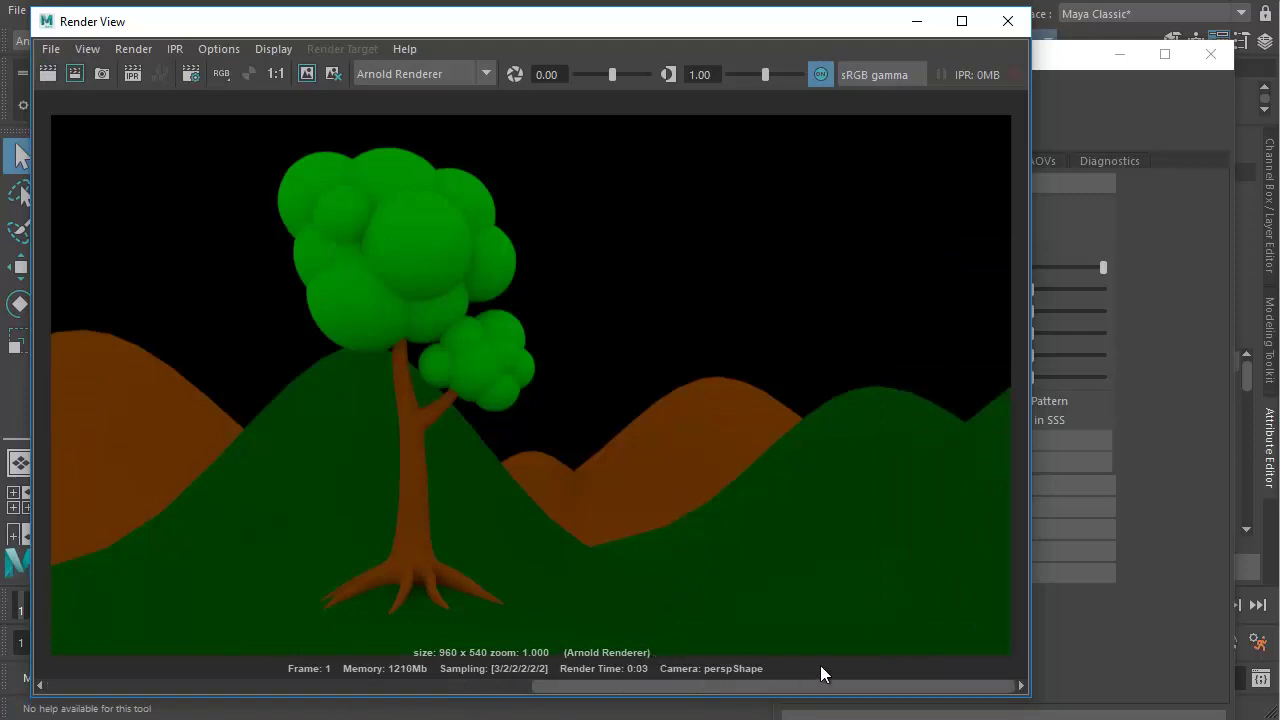
drag(617, 680, 413, 660)
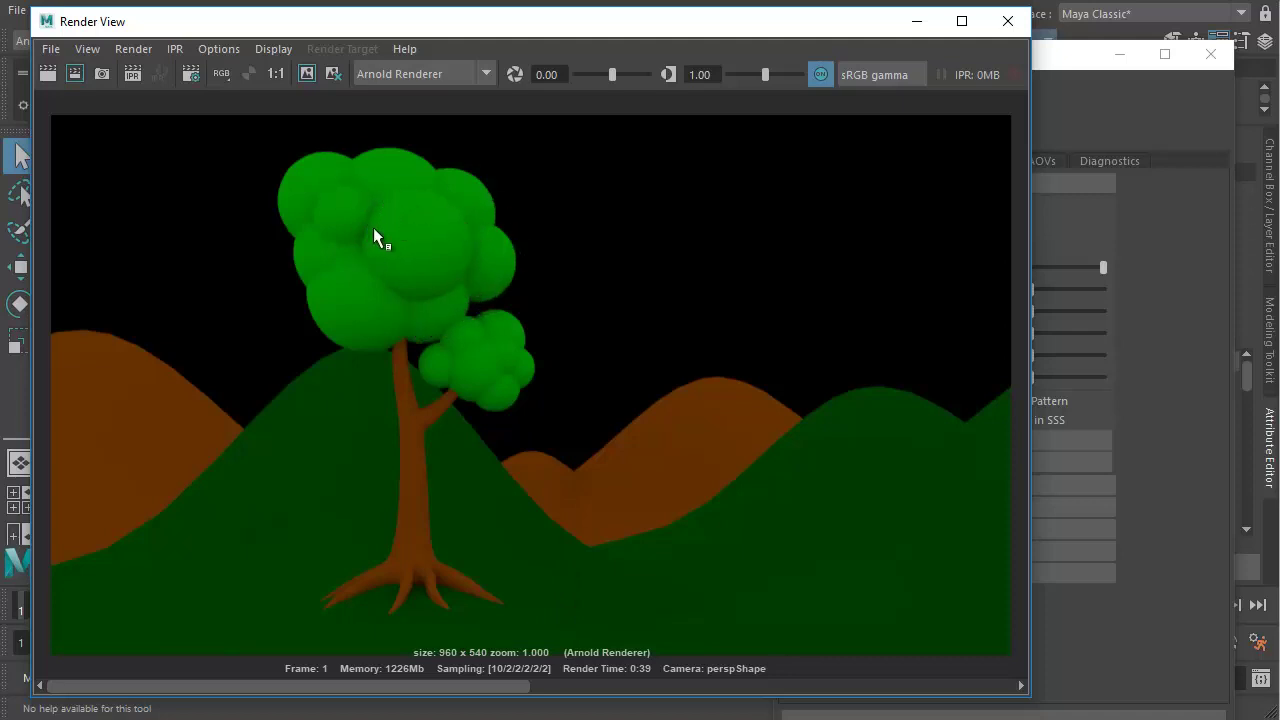
Step: Minimize Render View and add a directional light from Create > Lights
click(916, 22)
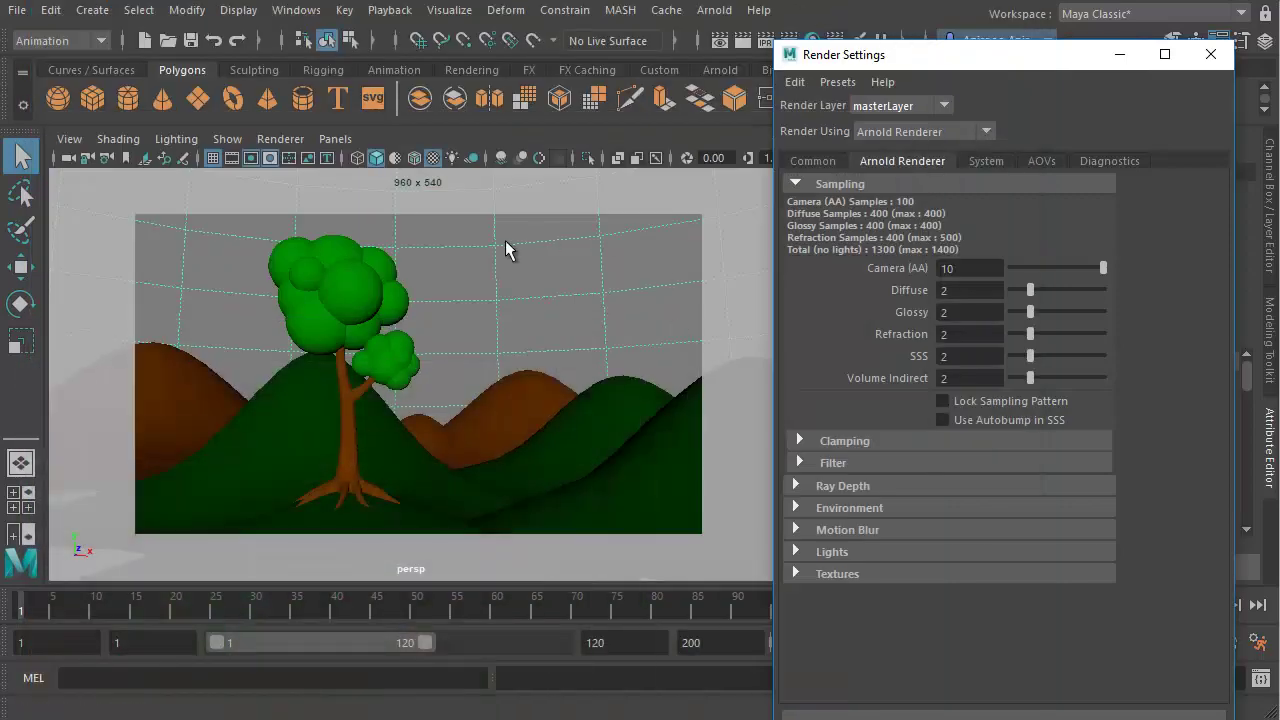
click(92, 10)
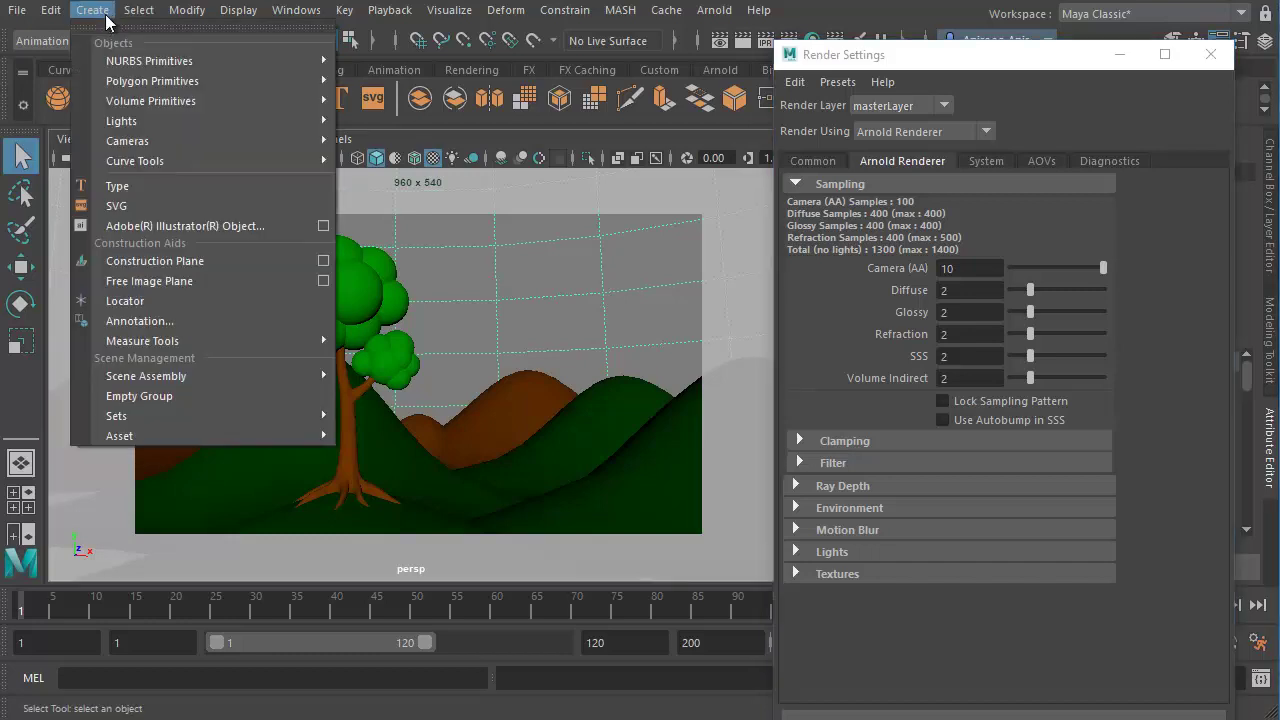
mouse_move(143, 123)
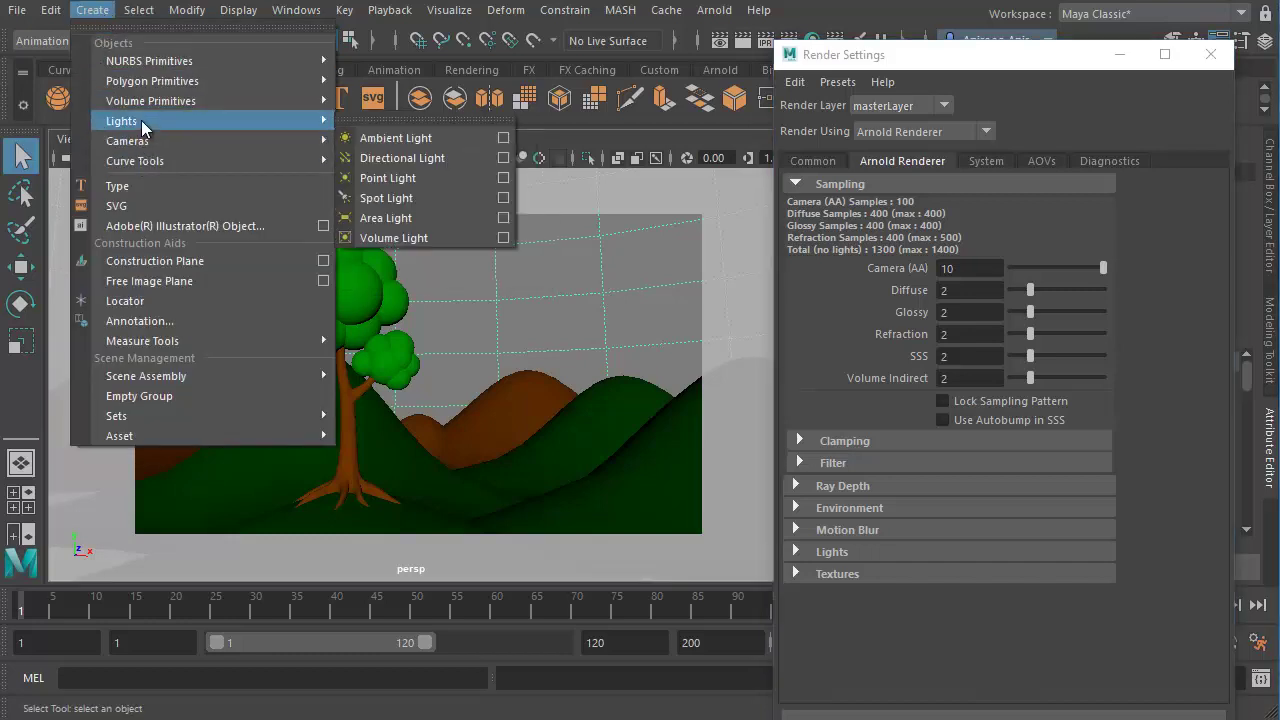
click(418, 158)
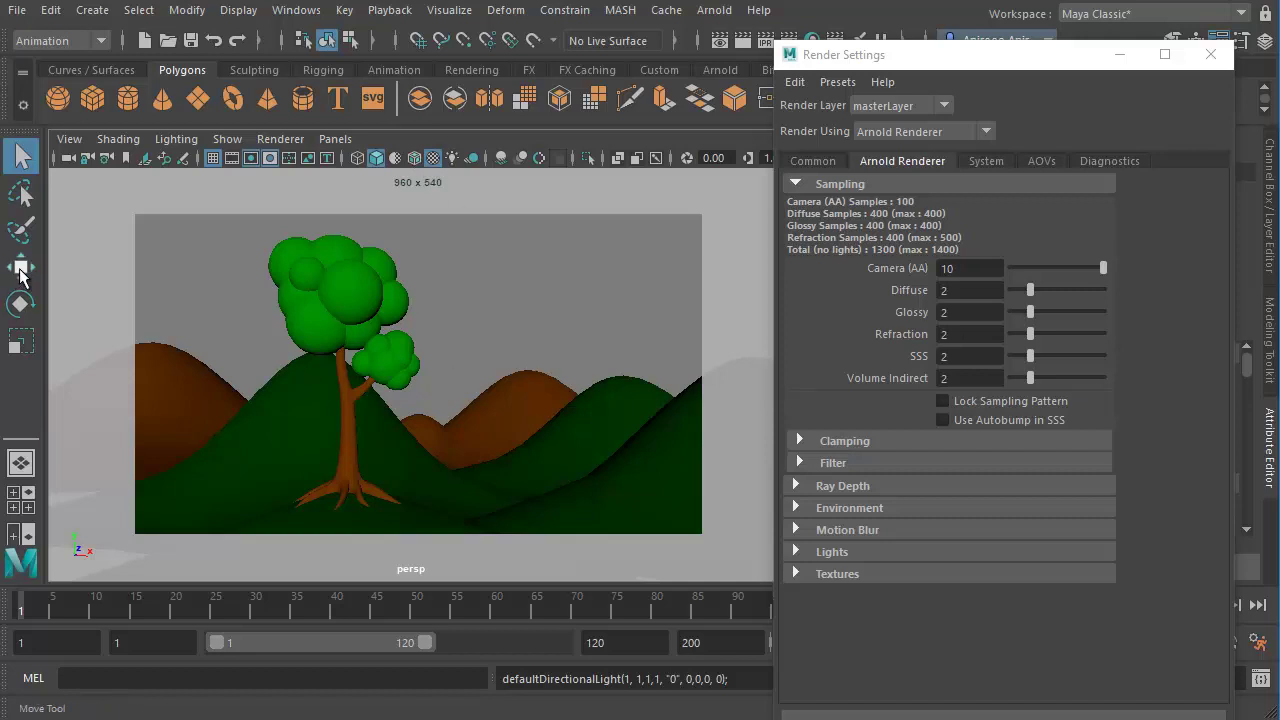
Step: Raise the light to mid-trunk, scale it to 18.650, and rotate it to about -57, -52, 21
click(21, 272)
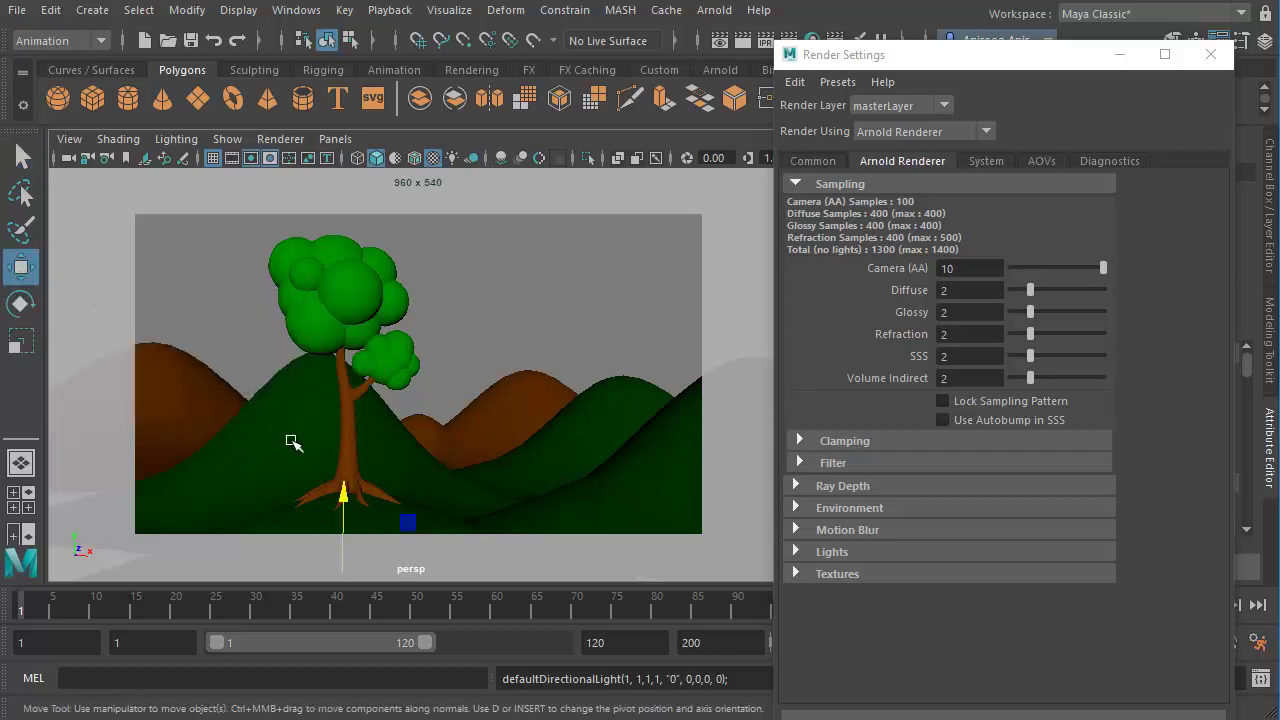
drag(342, 494, 171, 329)
click(22, 345)
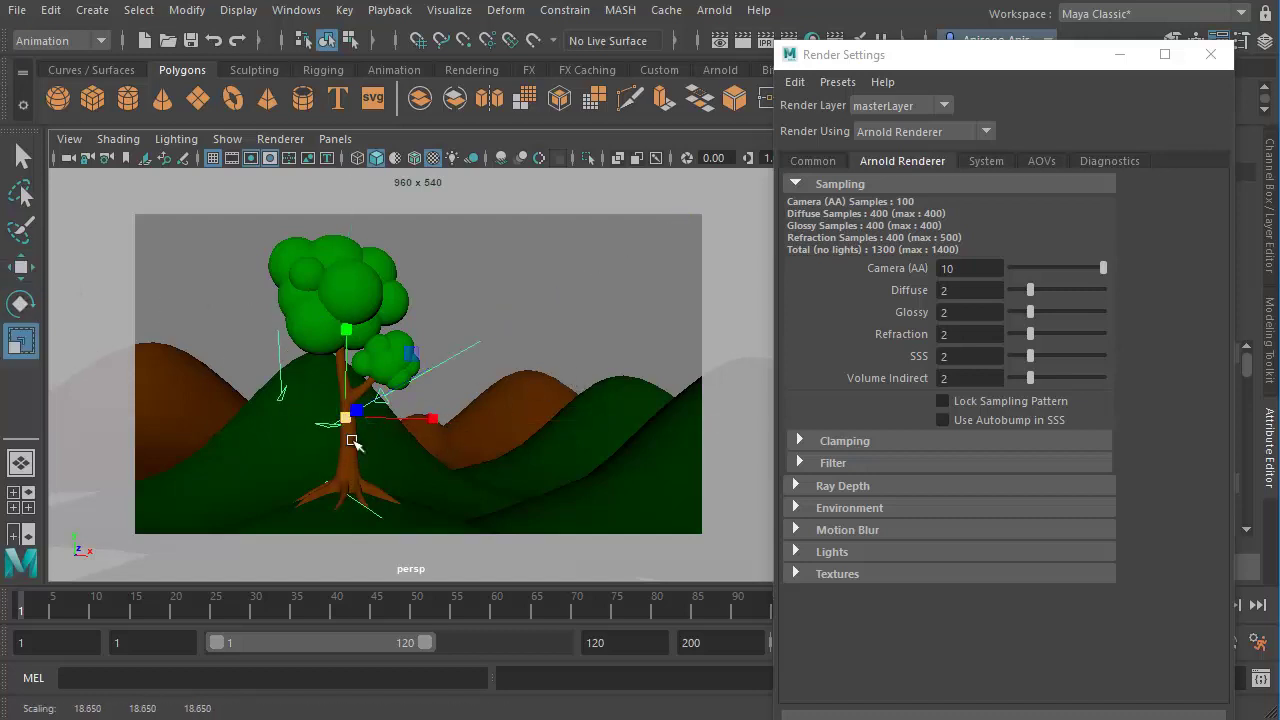
click(22, 300)
drag(397, 443, 297, 371)
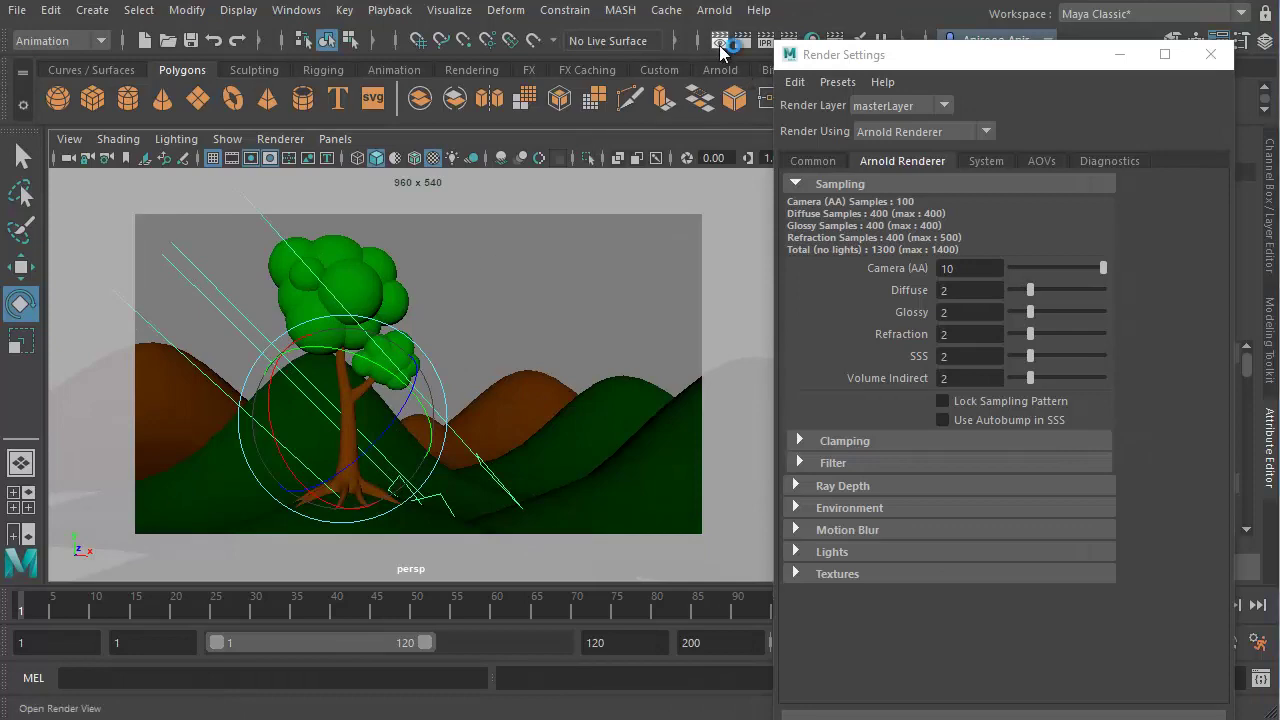
Step: Keep the previous image, re-render with the directional light, and compare renders in the image history
click(720, 40)
click(306, 75)
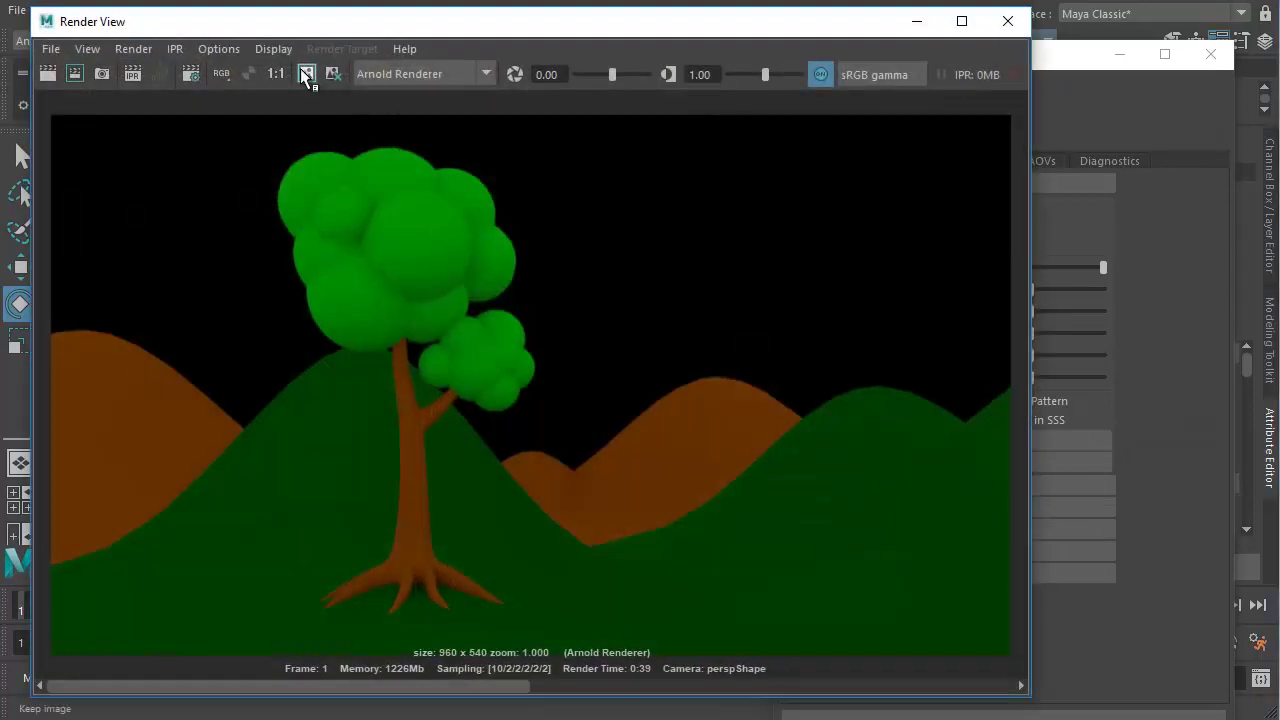
click(47, 74)
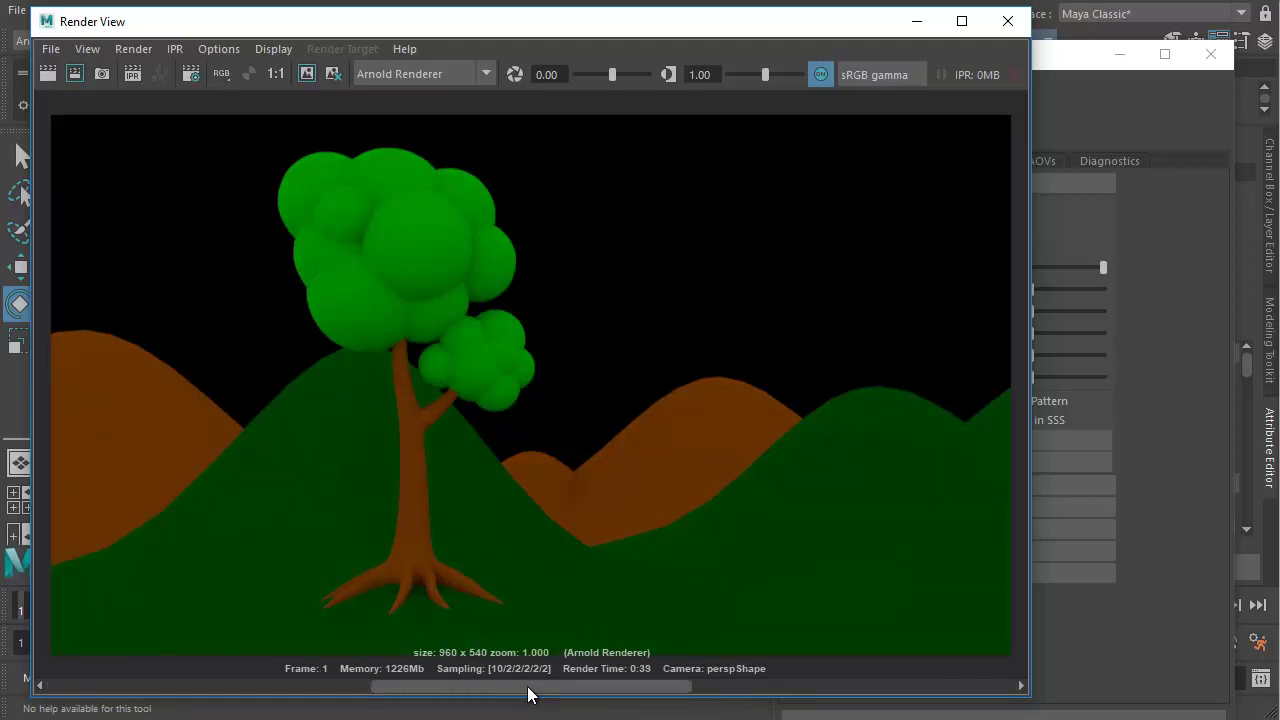
drag(530, 695, 213, 684)
click(1088, 62)
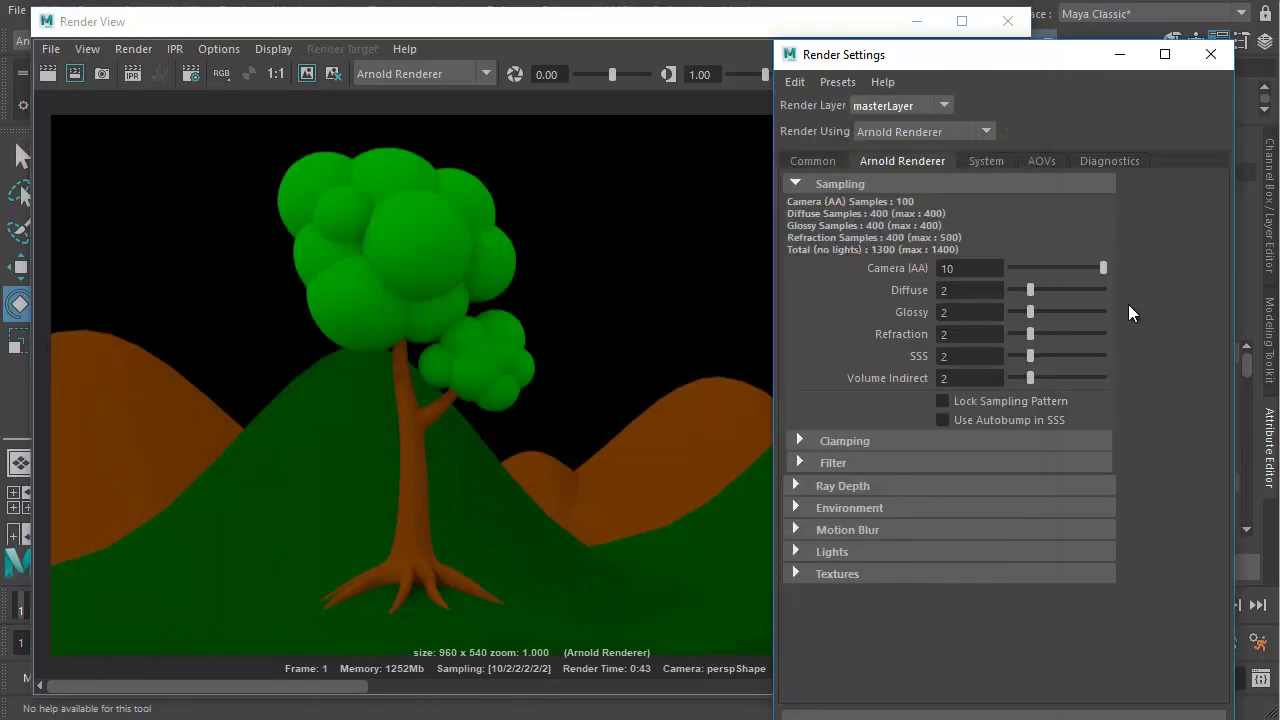
Step: Set the directionalLightShape1 intensity to 10 in the Attribute Editor
click(1119, 54)
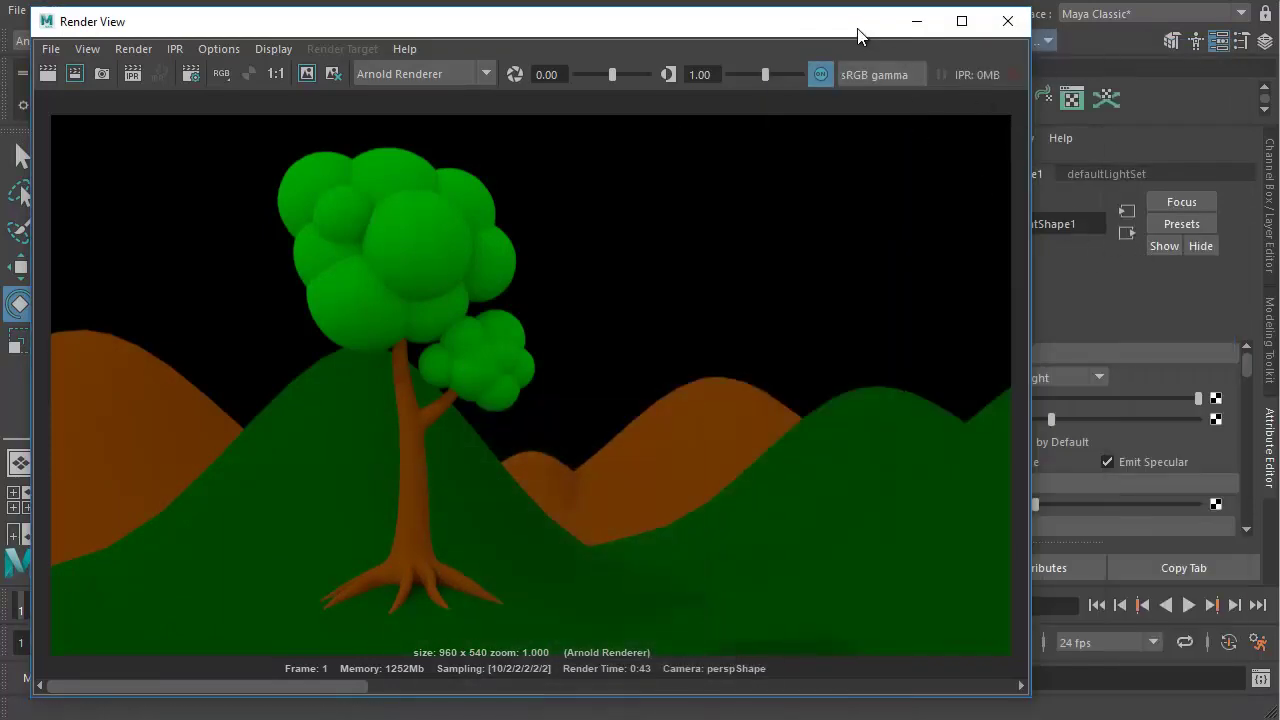
drag(857, 36, 768, 15)
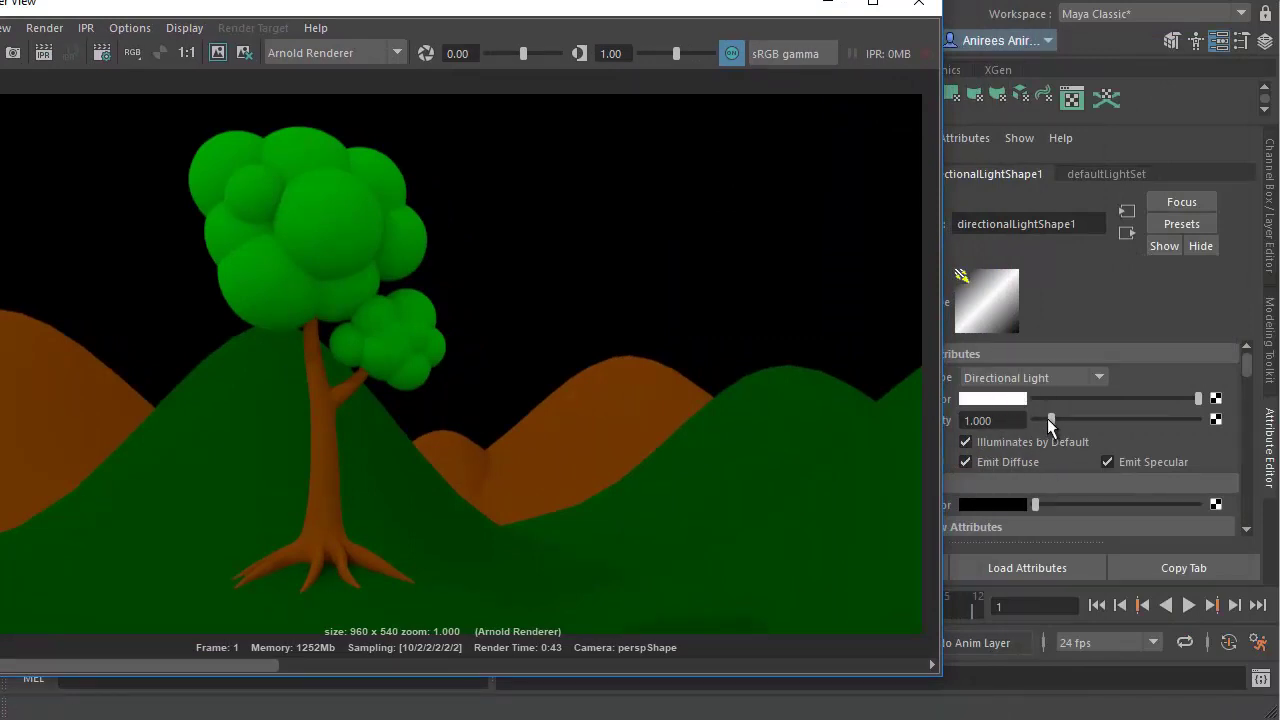
drag(1050, 420, 1240, 425)
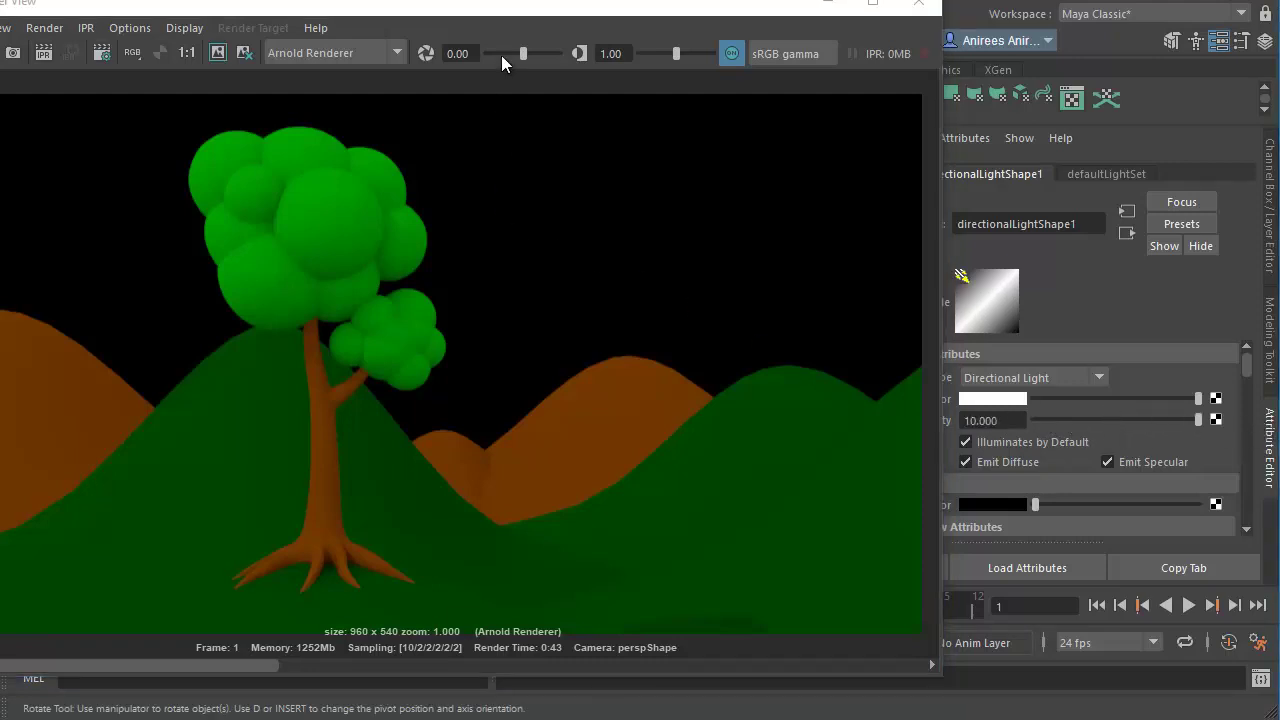
Step: Keep the previous image and re-render the scene with the brighter light
drag(530, 8, 735, 12)
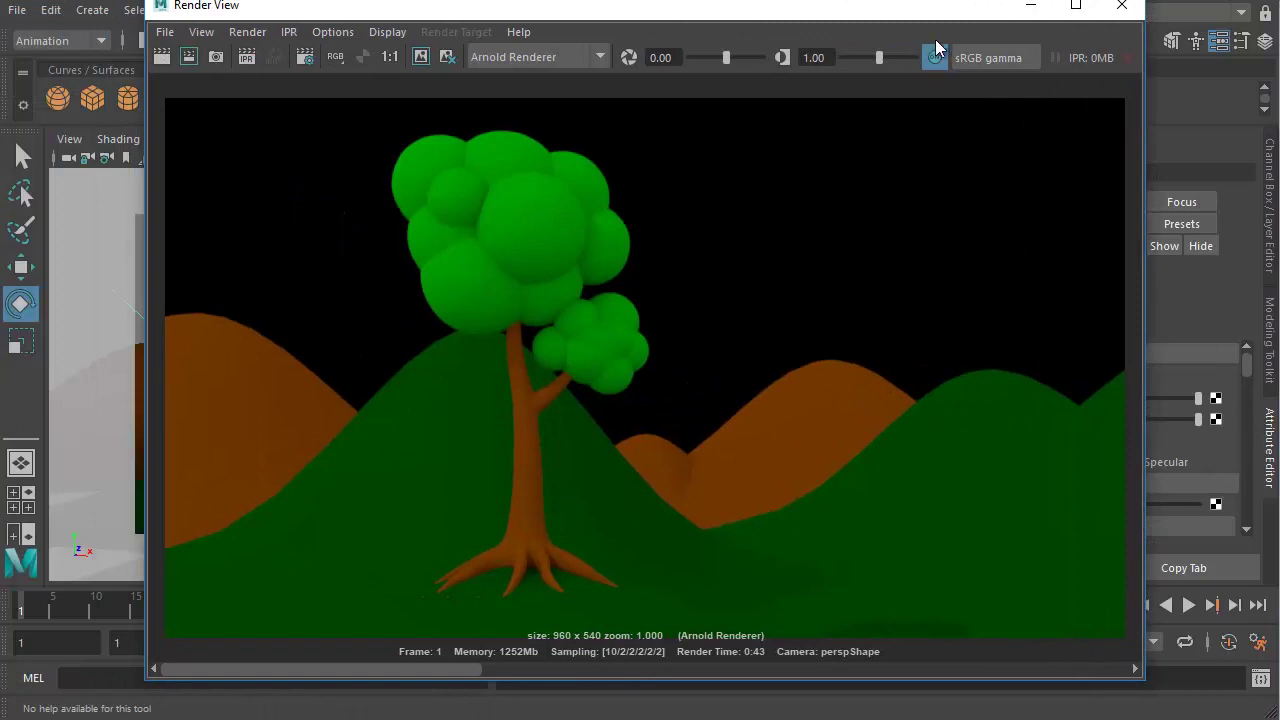
drag(874, 14, 752, 2)
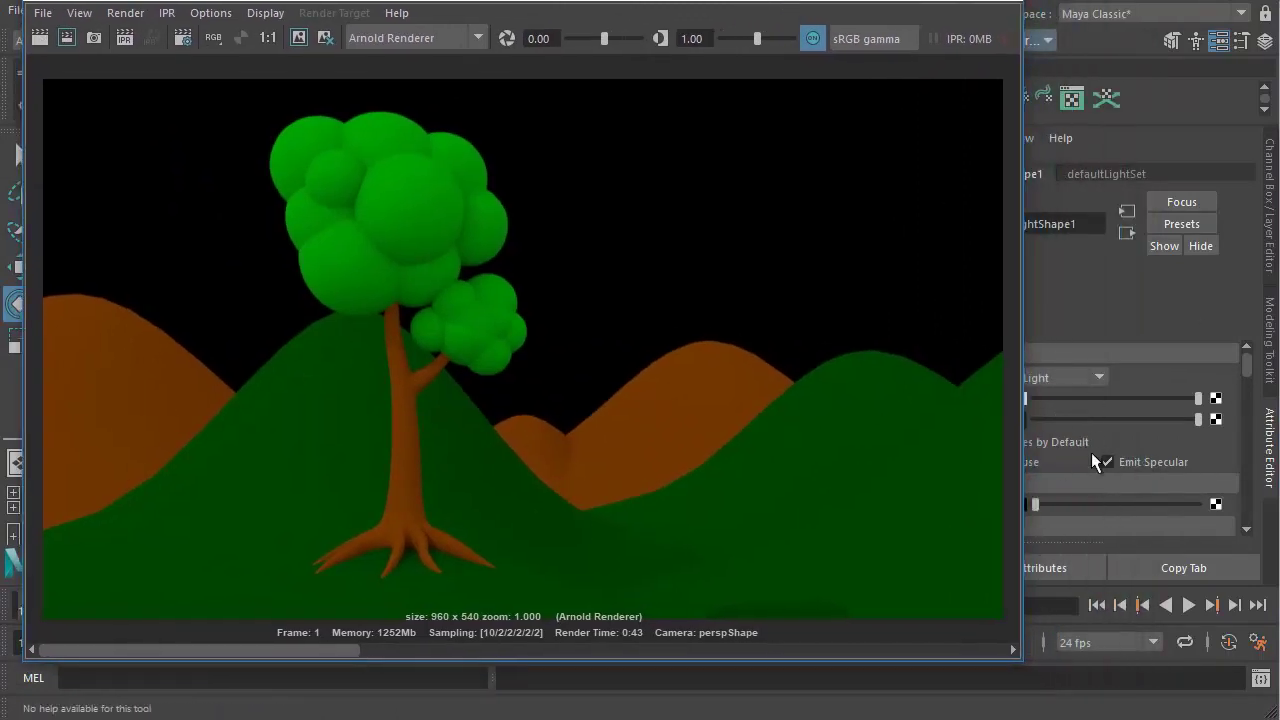
click(297, 37)
click(36, 35)
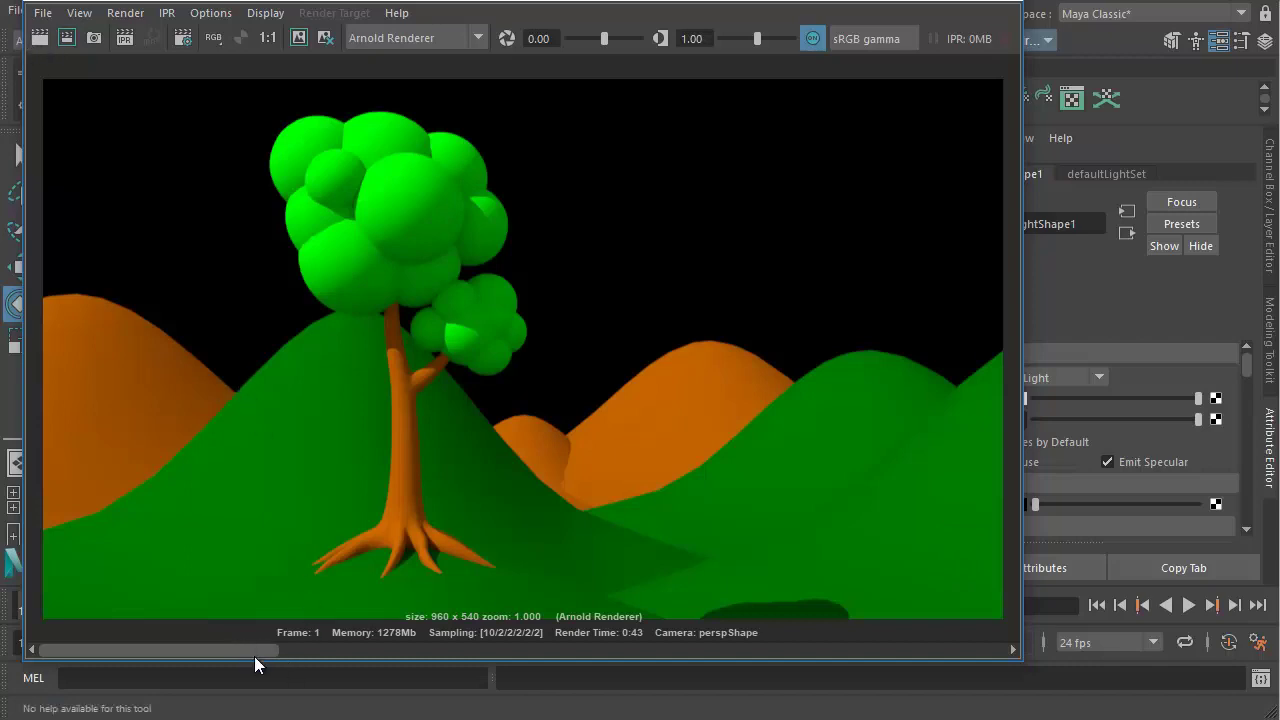
drag(255, 655, 282, 655)
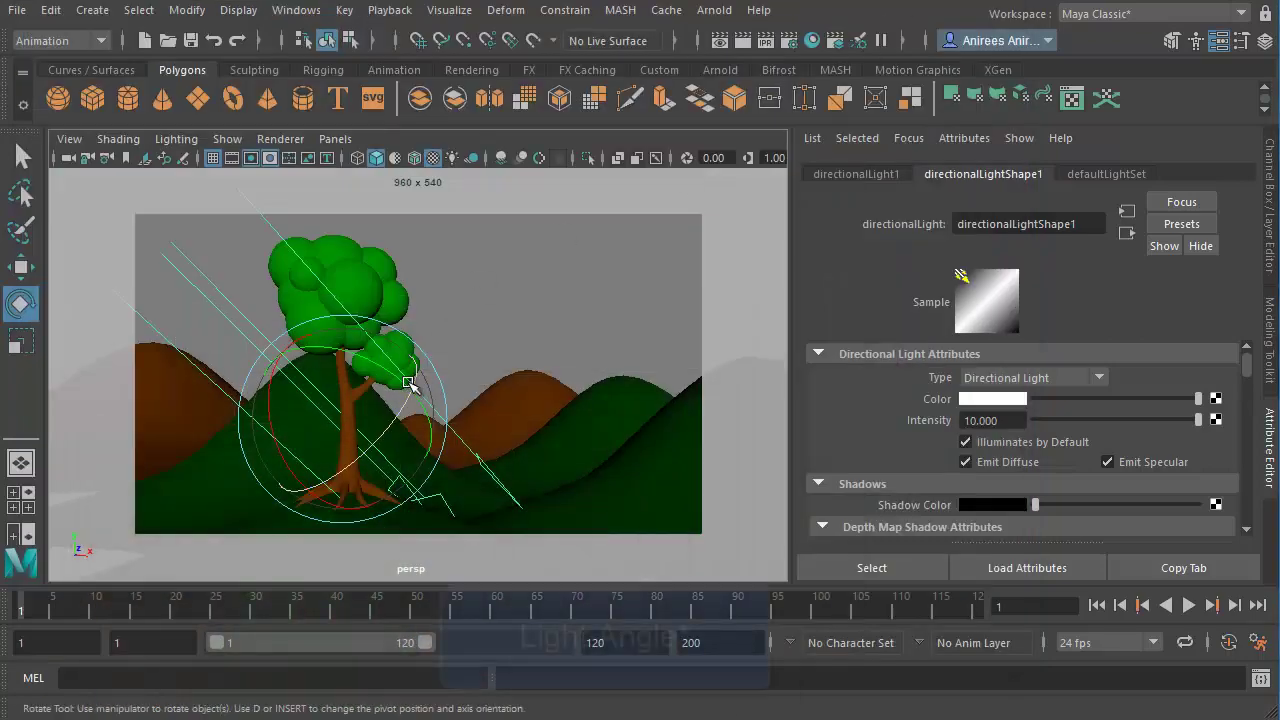
Step: Re-angle the directional light and enable viewport shadows so the tree shadows the hillside
drag(414, 377, 340, 365)
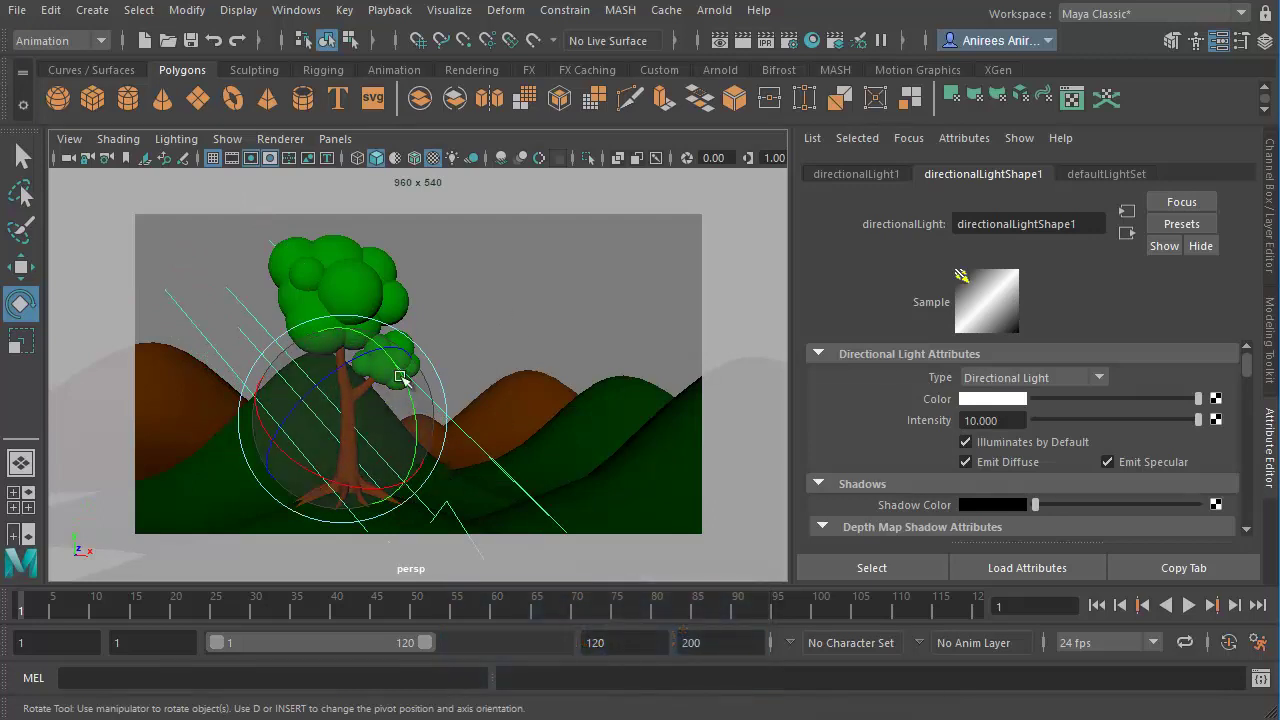
drag(357, 434, 406, 374)
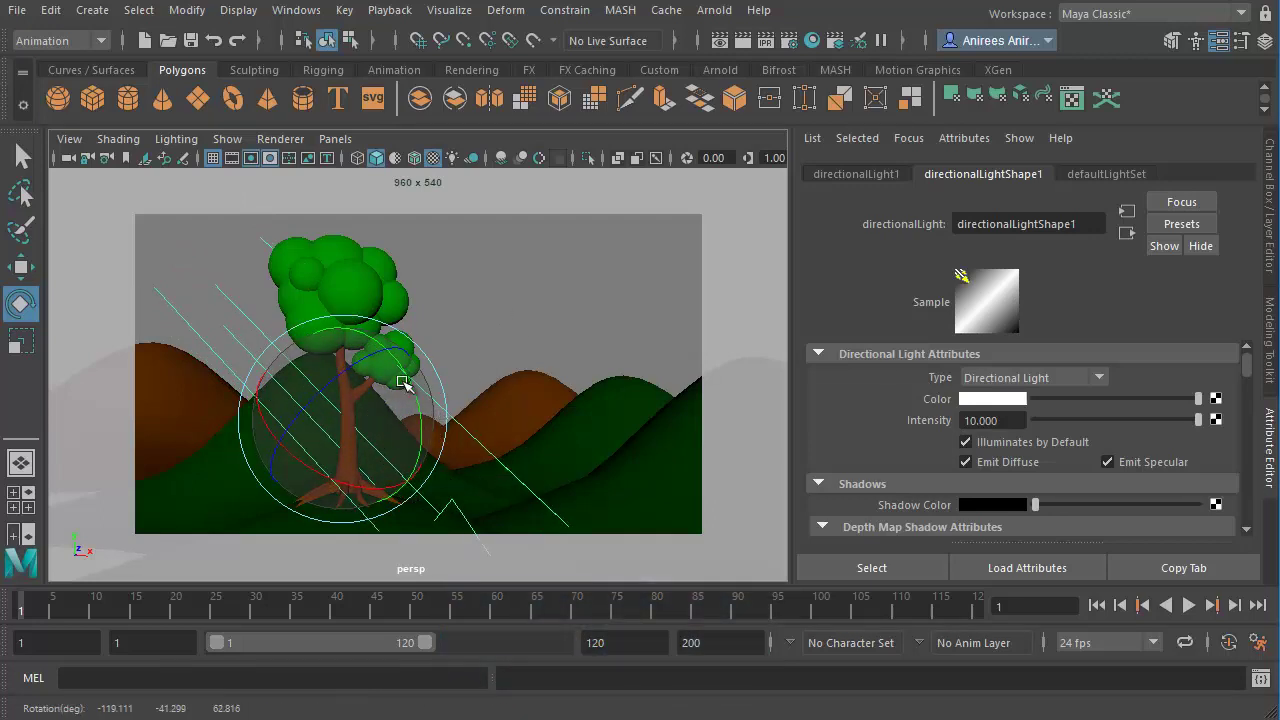
click(471, 159)
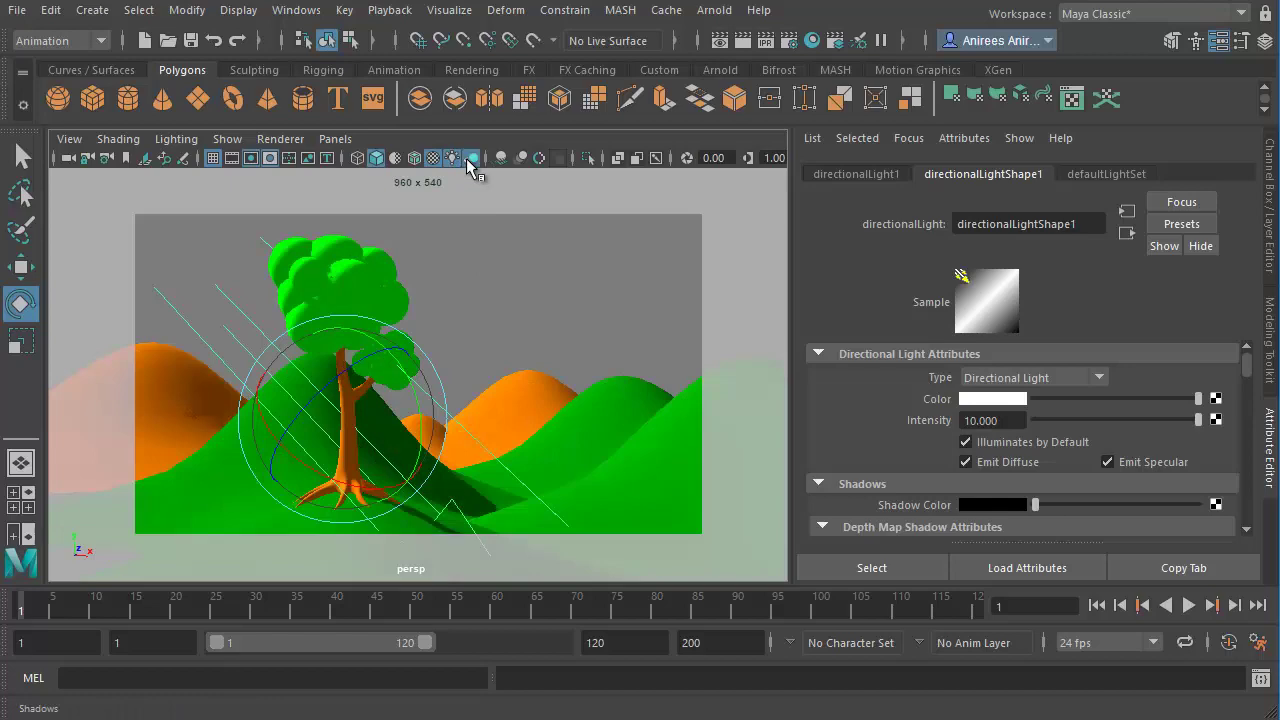
drag(360, 457, 331, 491)
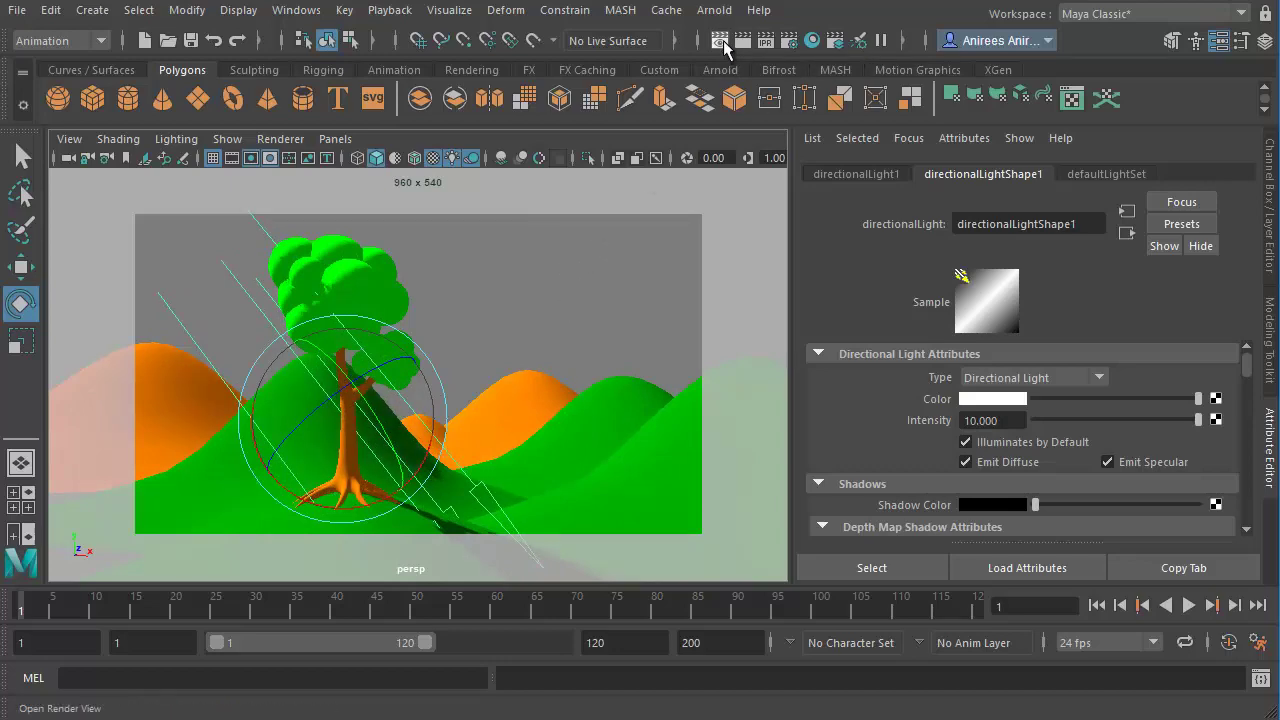
Step: Keep the current image in Render View and re-render the scene with the new light angle
click(721, 41)
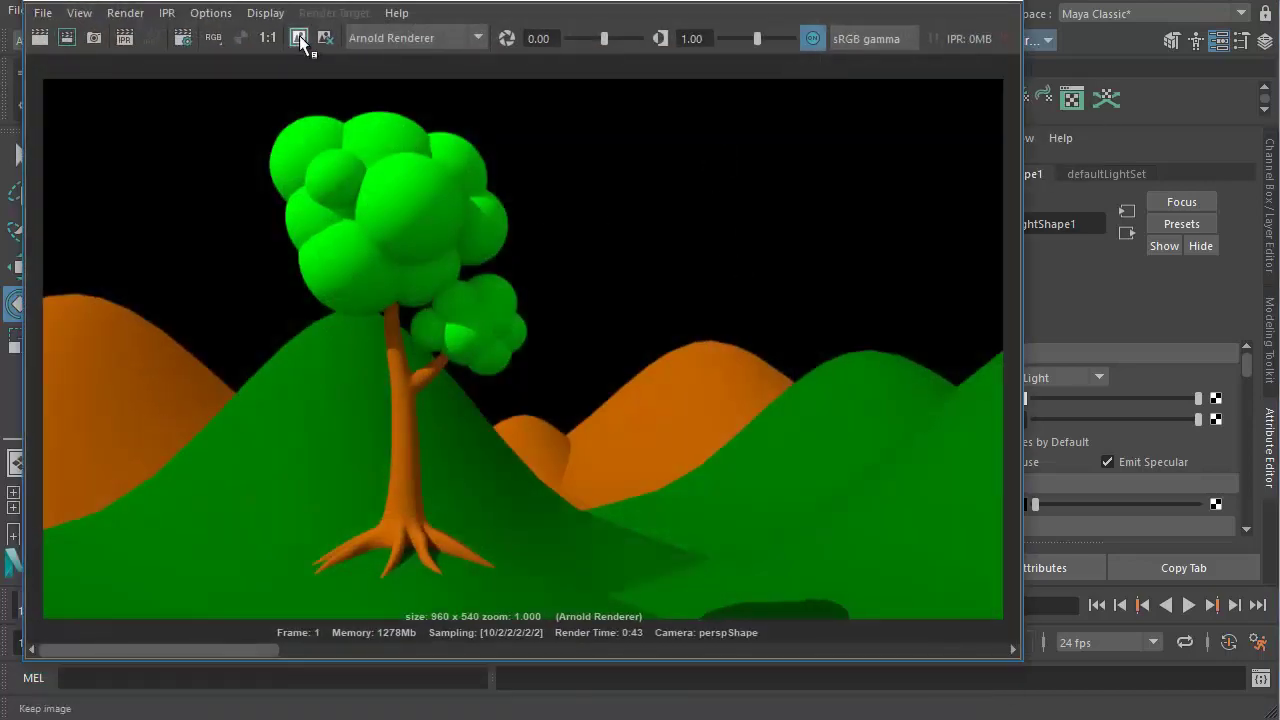
click(300, 40)
click(38, 40)
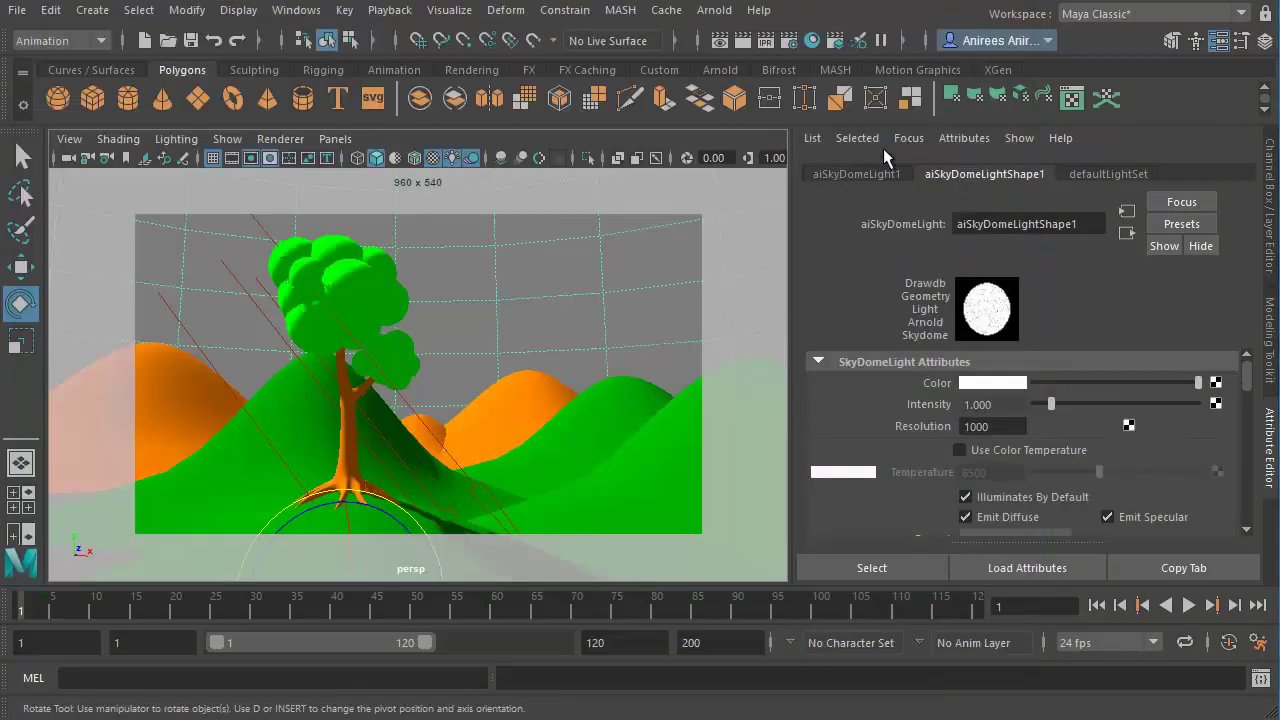
Step: In Arnold Render Settings' Environment section, create an aiSky shader as the background
click(788, 40)
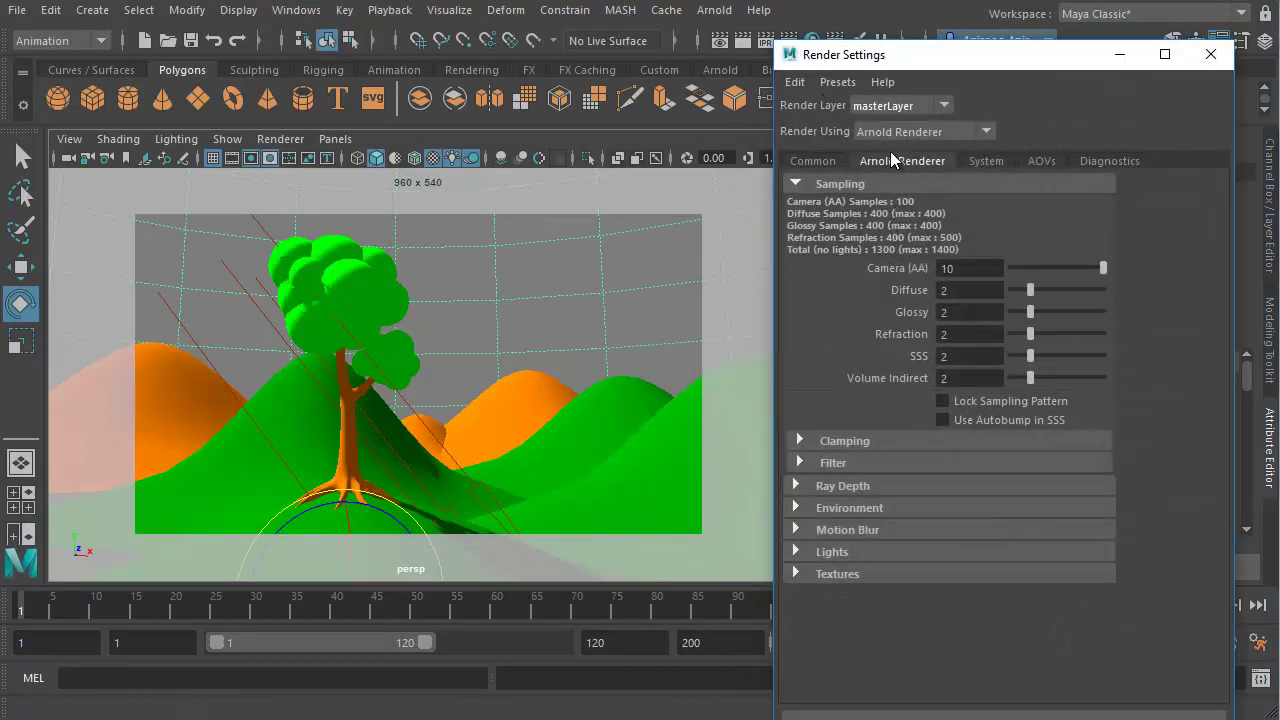
click(826, 508)
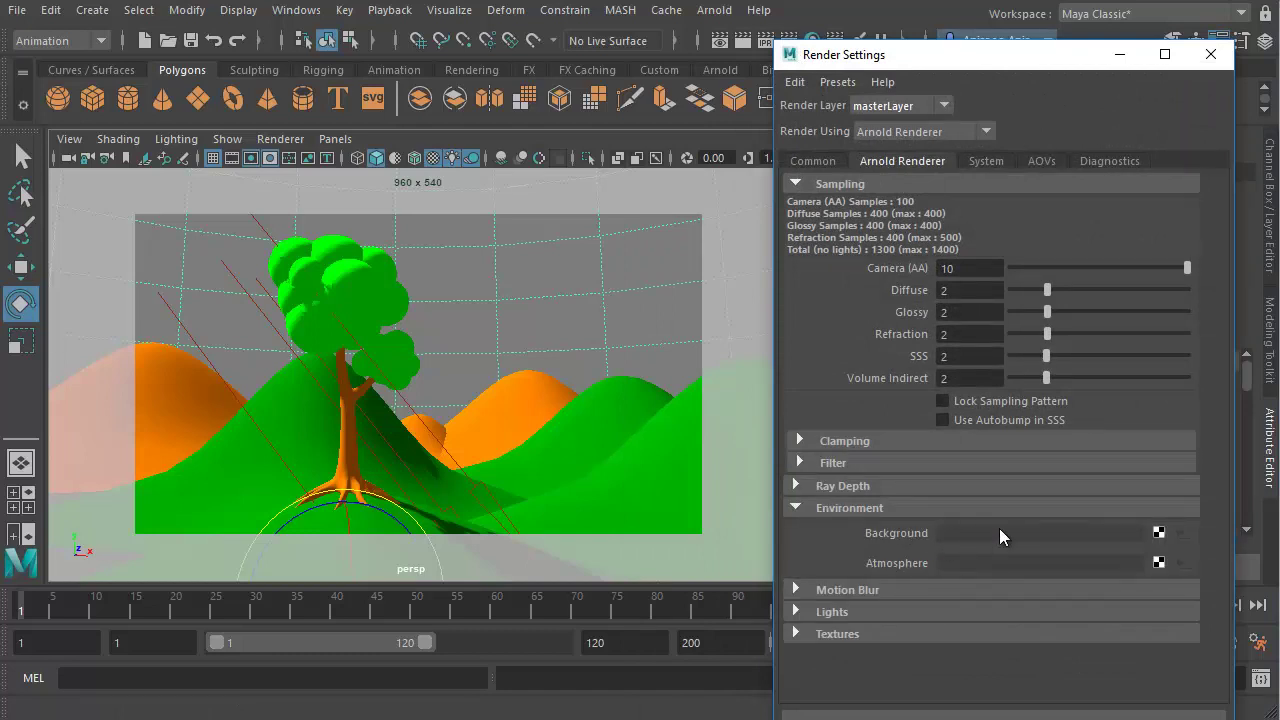
click(1159, 533)
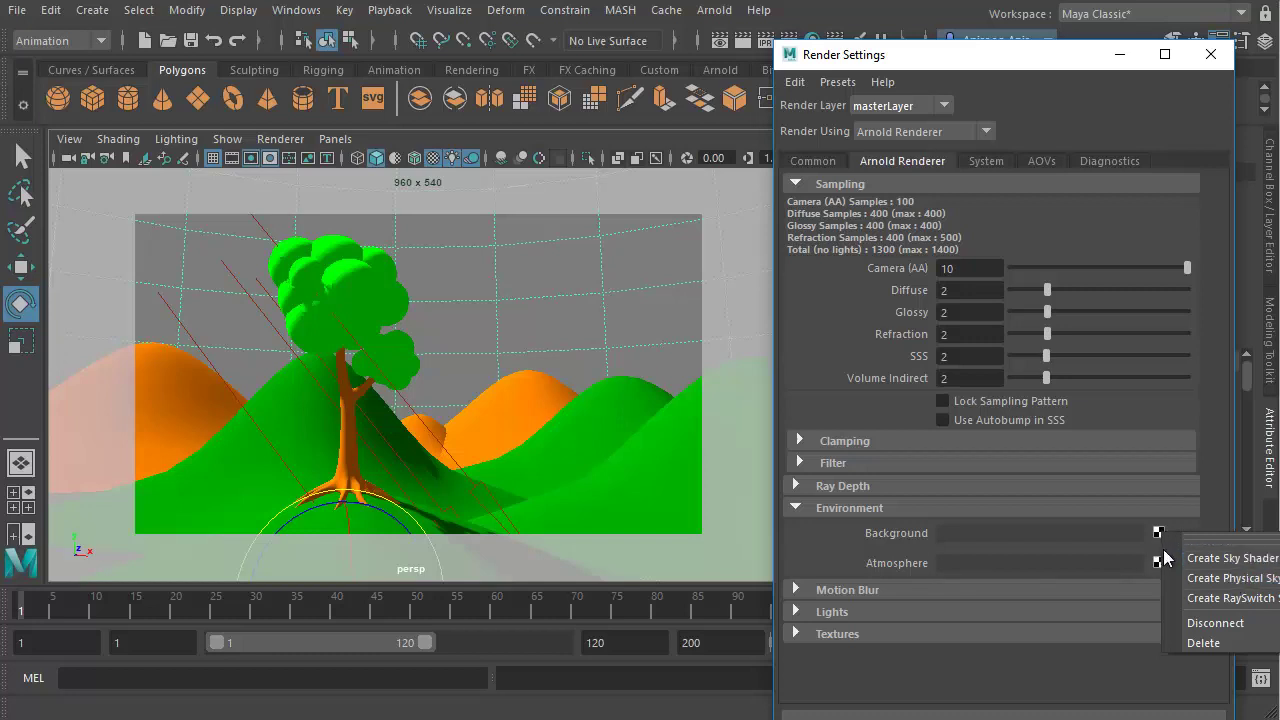
click(1215, 558)
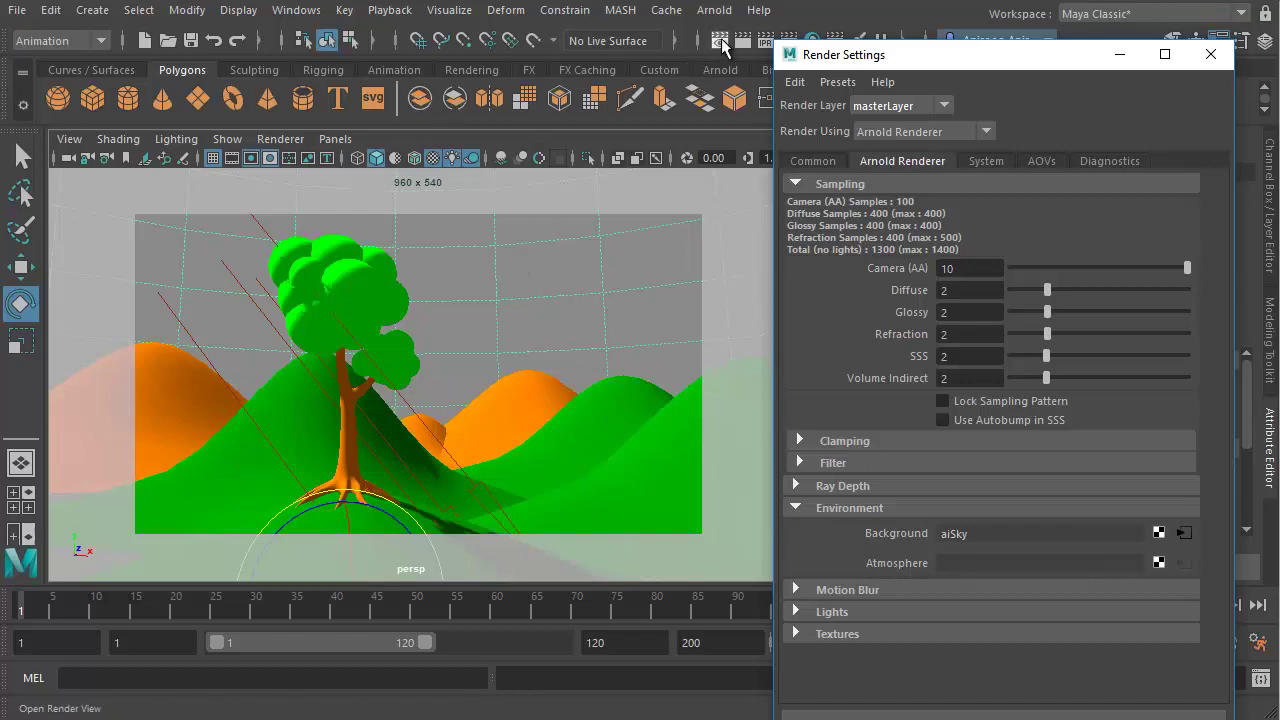
Step: Render a marked region of the sky in Render View to show the white background
click(720, 40)
drag(500, 73, 1100, 368)
click(66, 37)
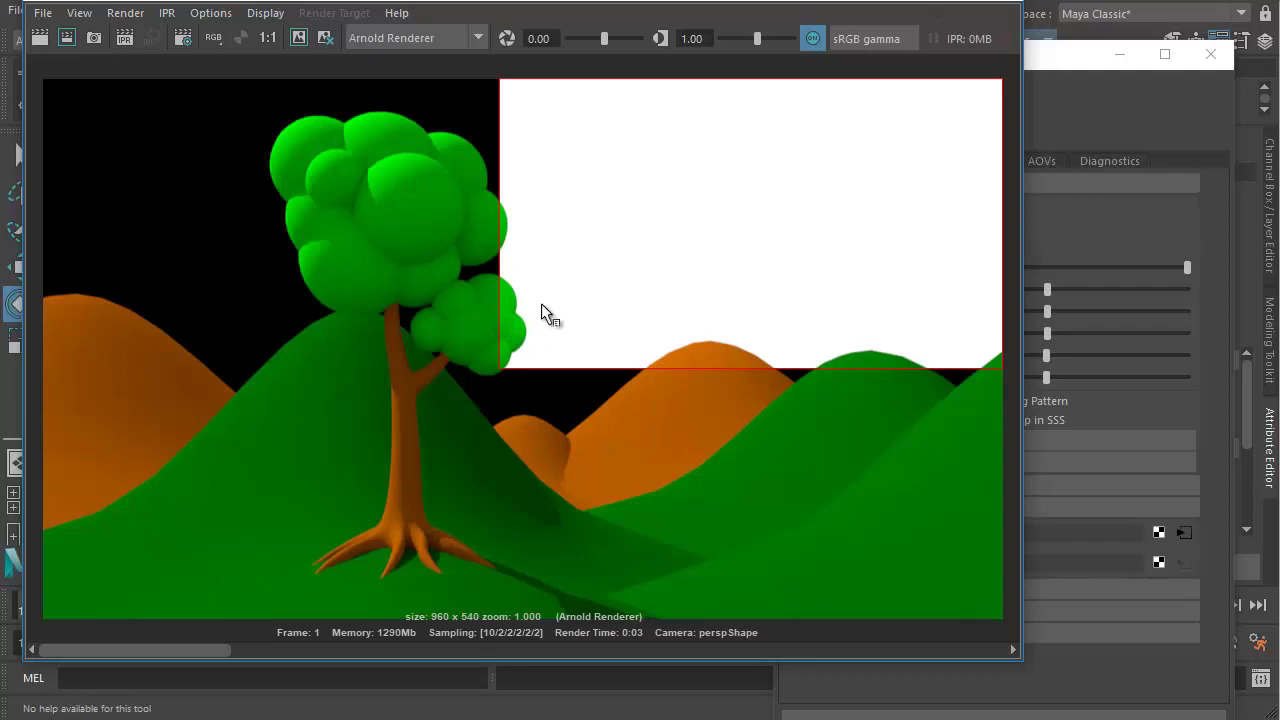
Step: Clear the render region and rearrange the windows so the aiSky attributes are visible
click(473, 321)
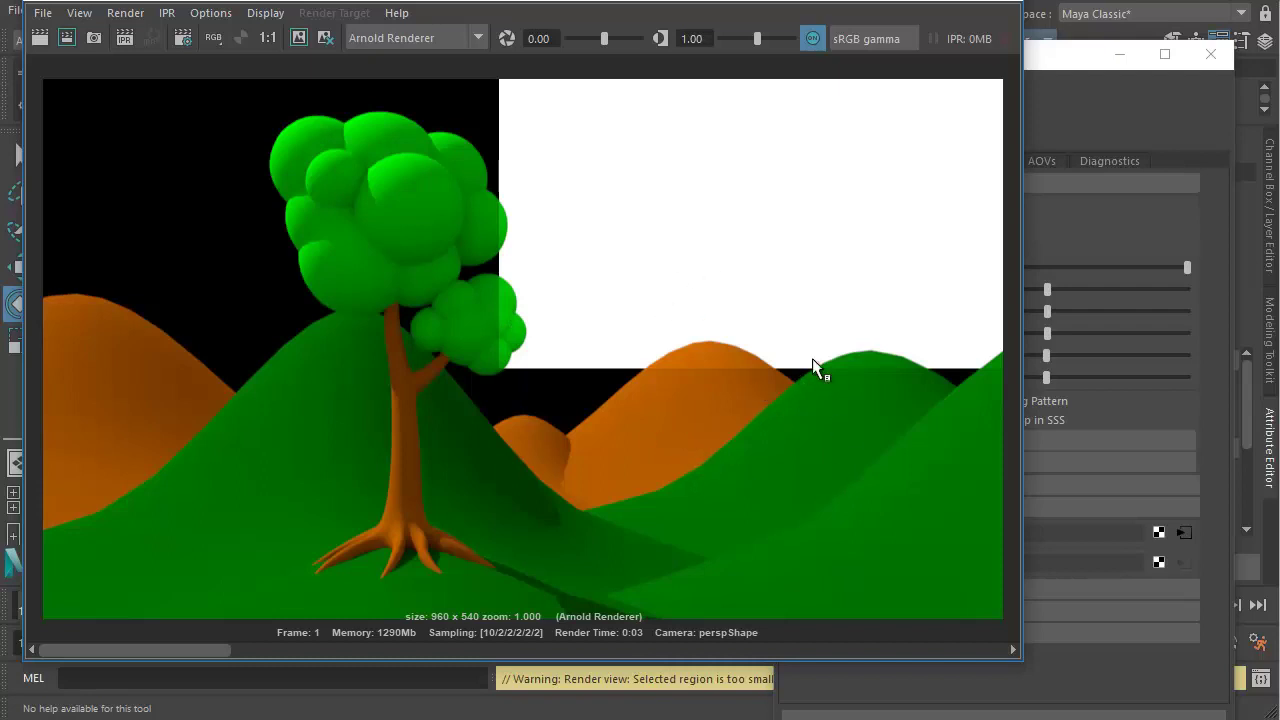
drag(848, 6, 739, 62)
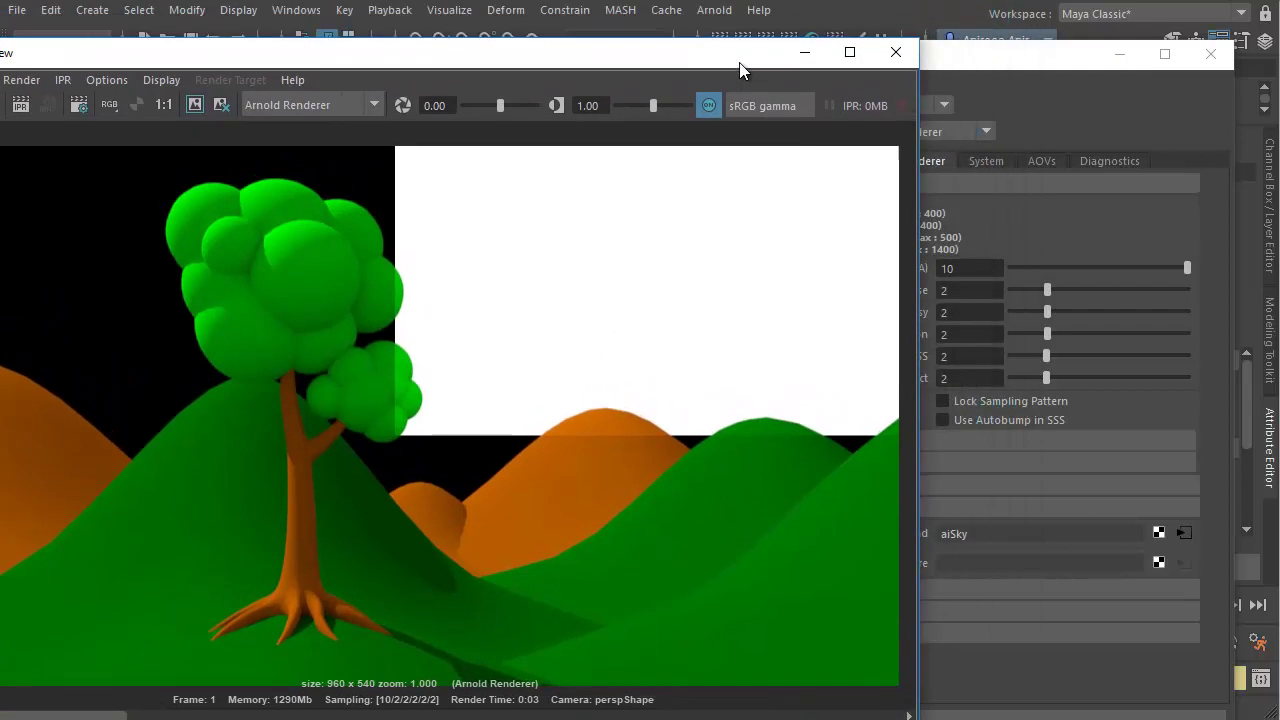
click(1182, 529)
drag(1065, 63, 566, 76)
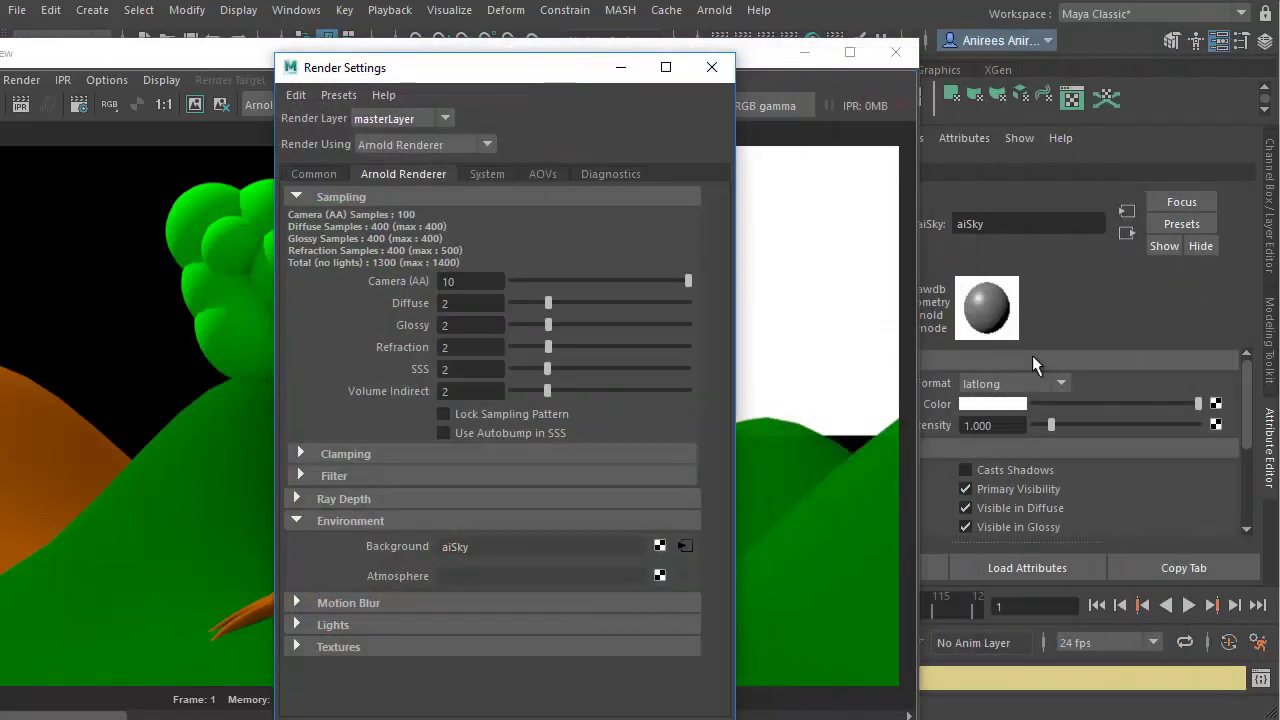
click(711, 66)
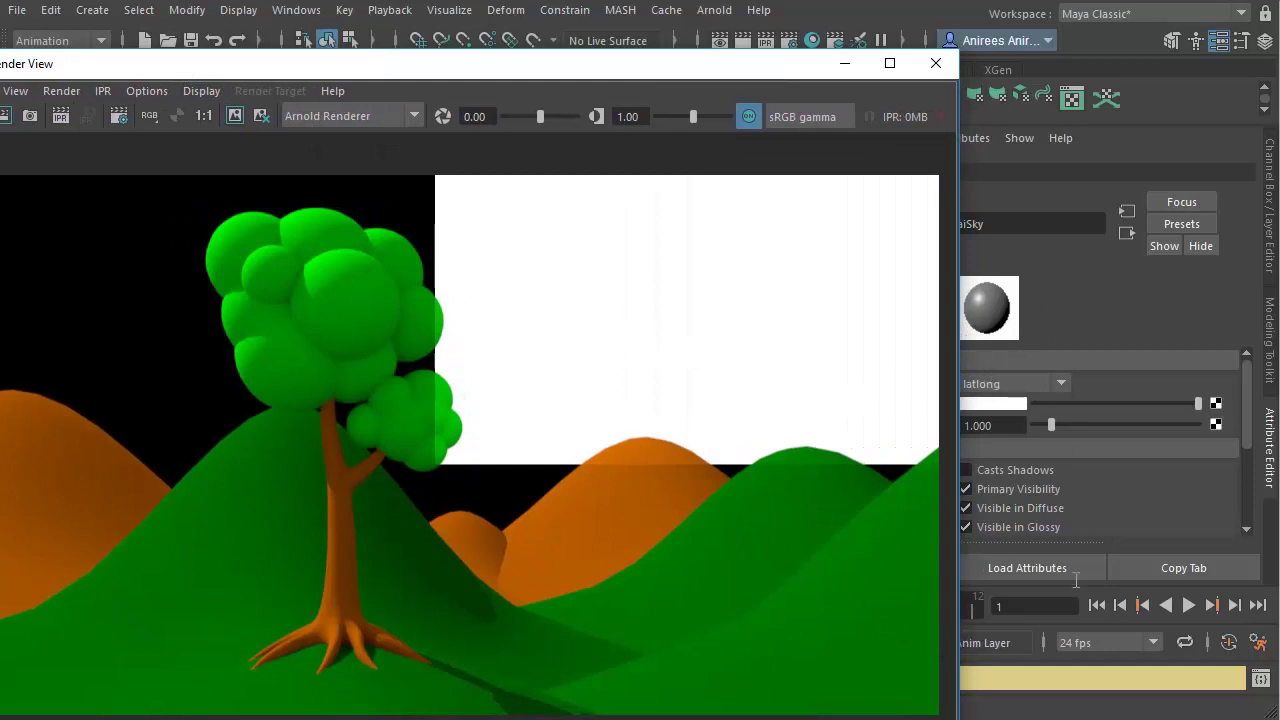
Step: Turn off the sky's diffuse and glossy contributions, then region-render around the central hill
click(990, 510)
click(996, 524)
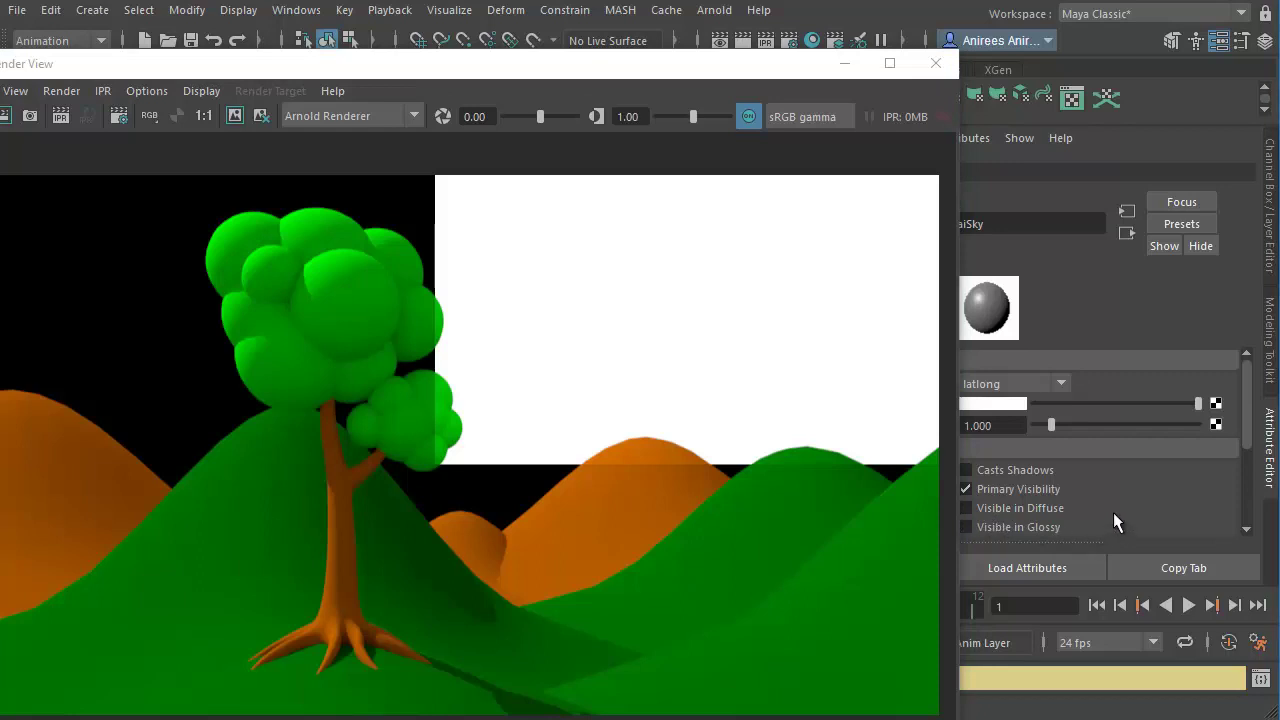
scroll(1113, 512, down, 1)
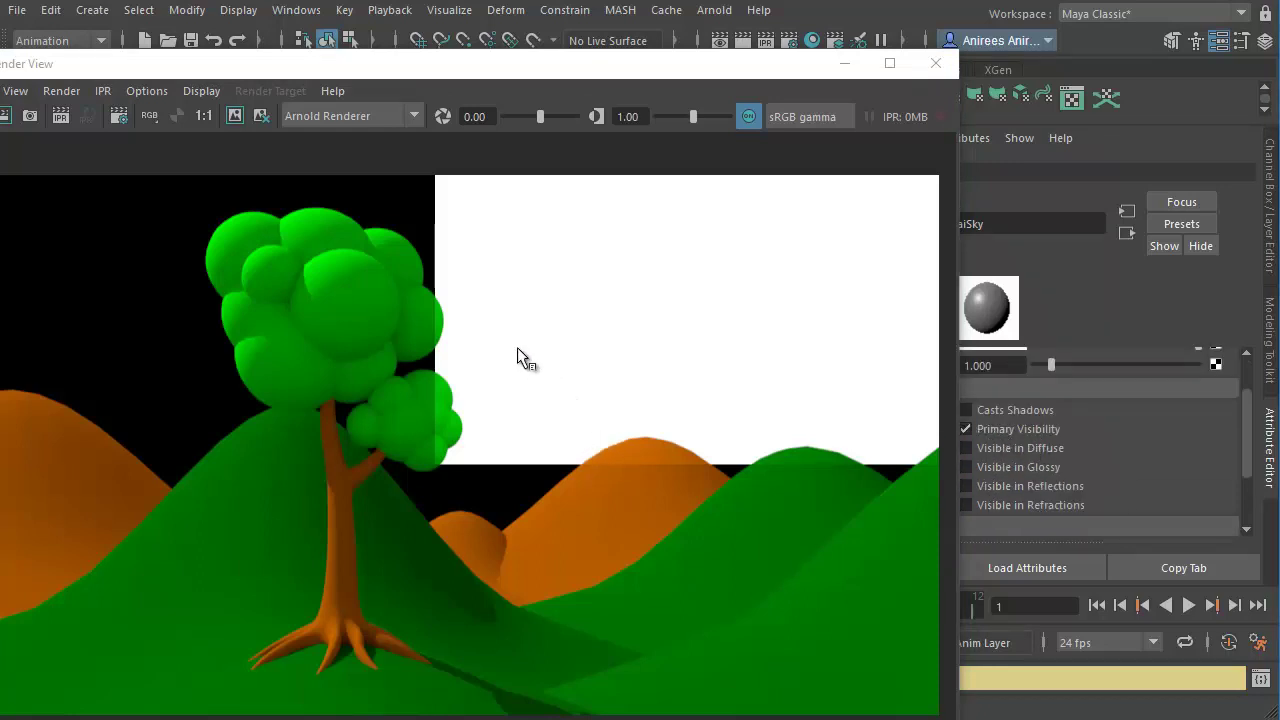
drag(521, 352, 729, 512)
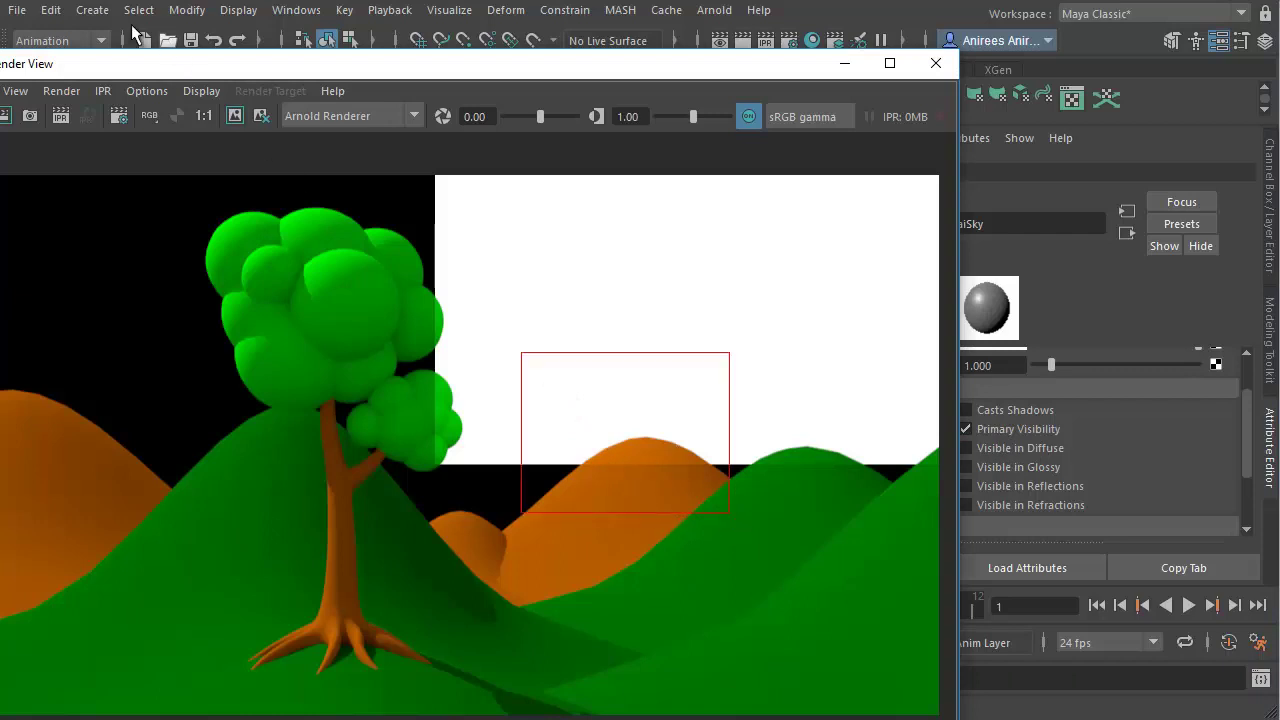
click(6, 117)
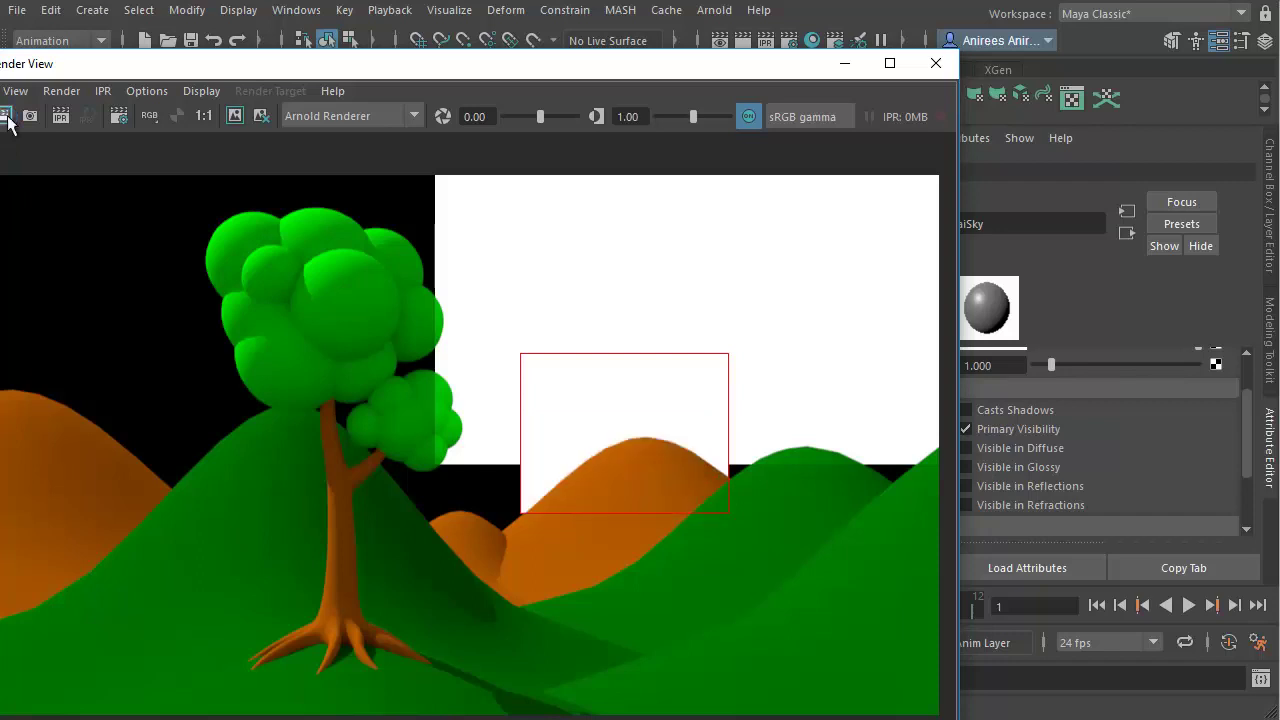
click(641, 544)
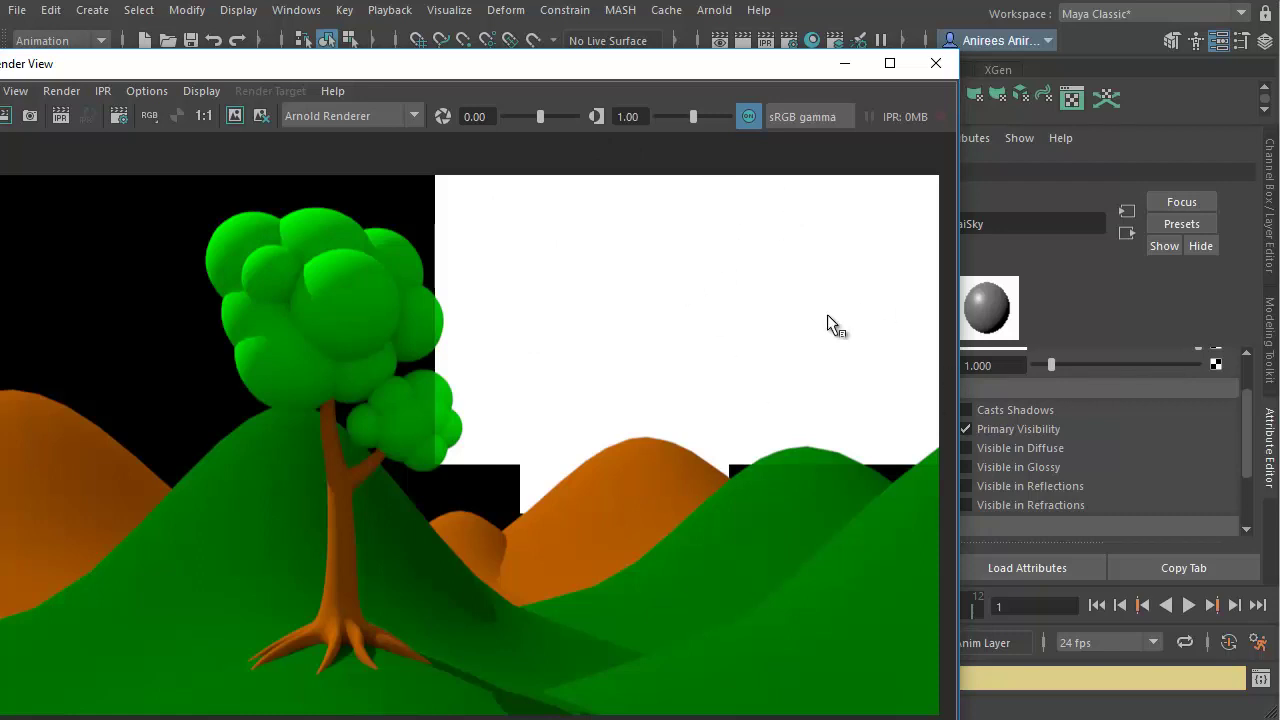
scroll(1175, 520, up, 2)
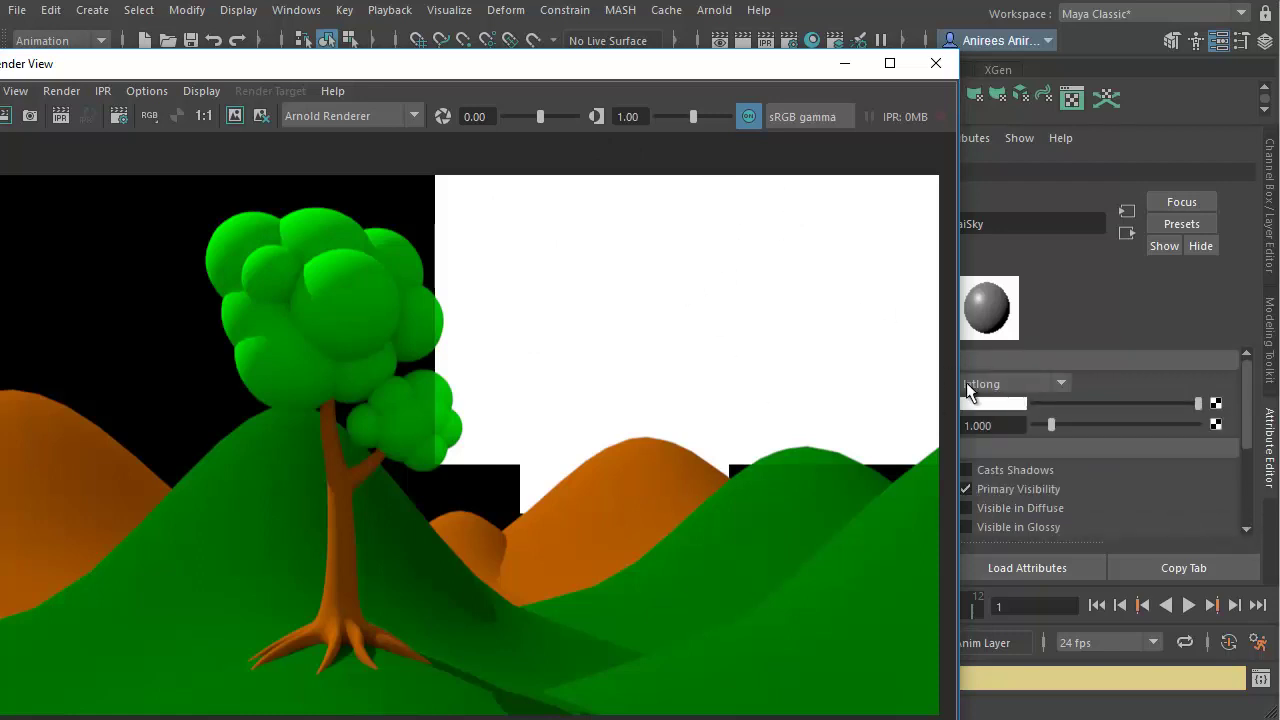
Step: Set the aiSky colour to cyan, preview it with a region render, and open Create Render Node
drag(958, 409, 858, 409)
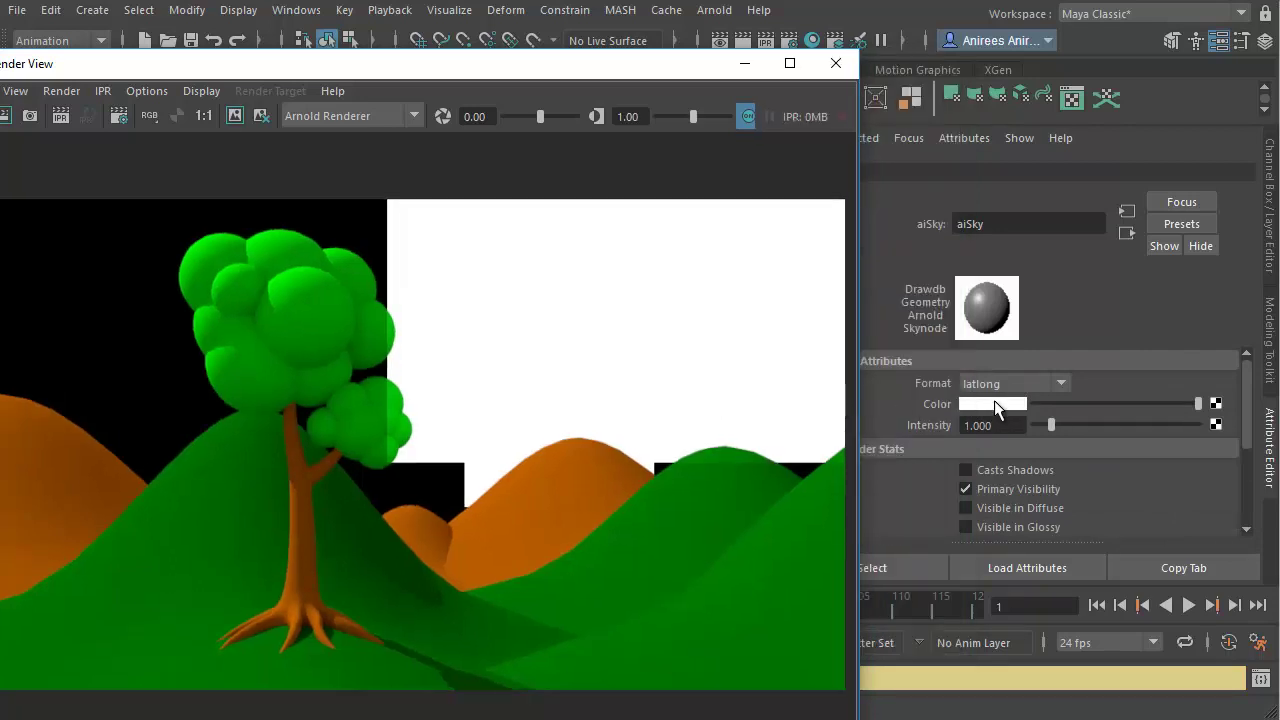
click(1000, 413)
click(996, 362)
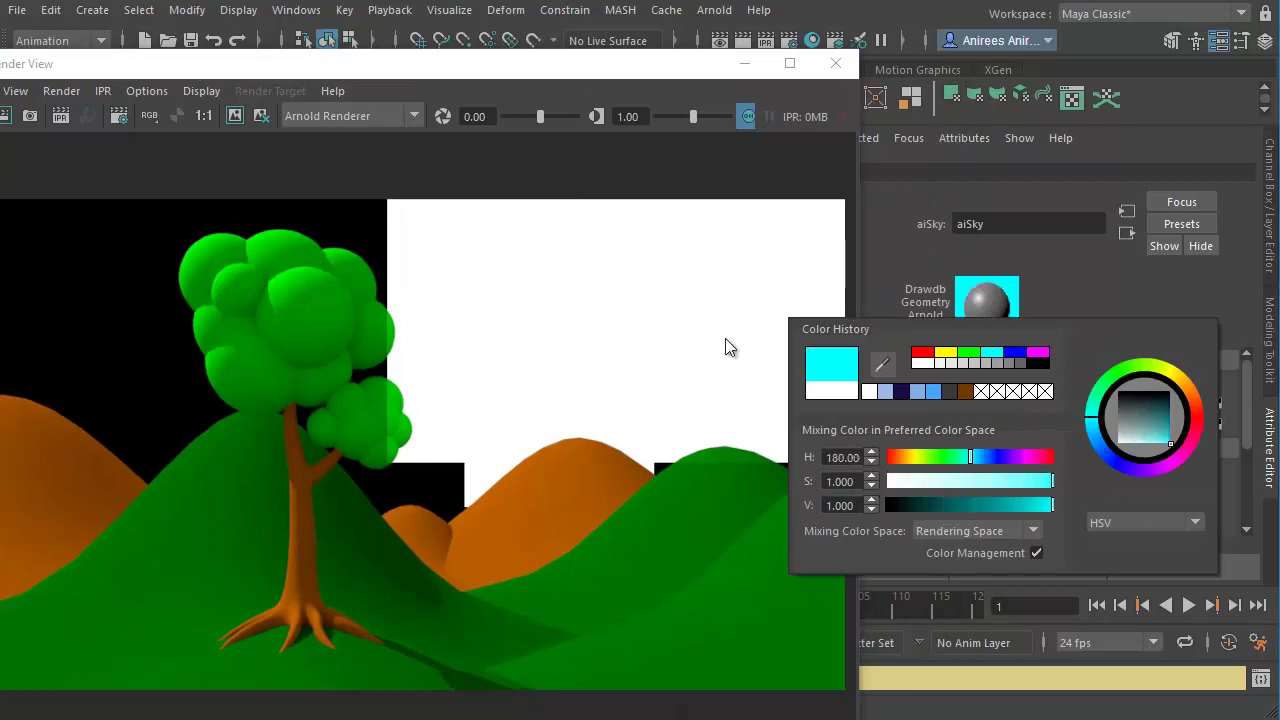
click(10, 116)
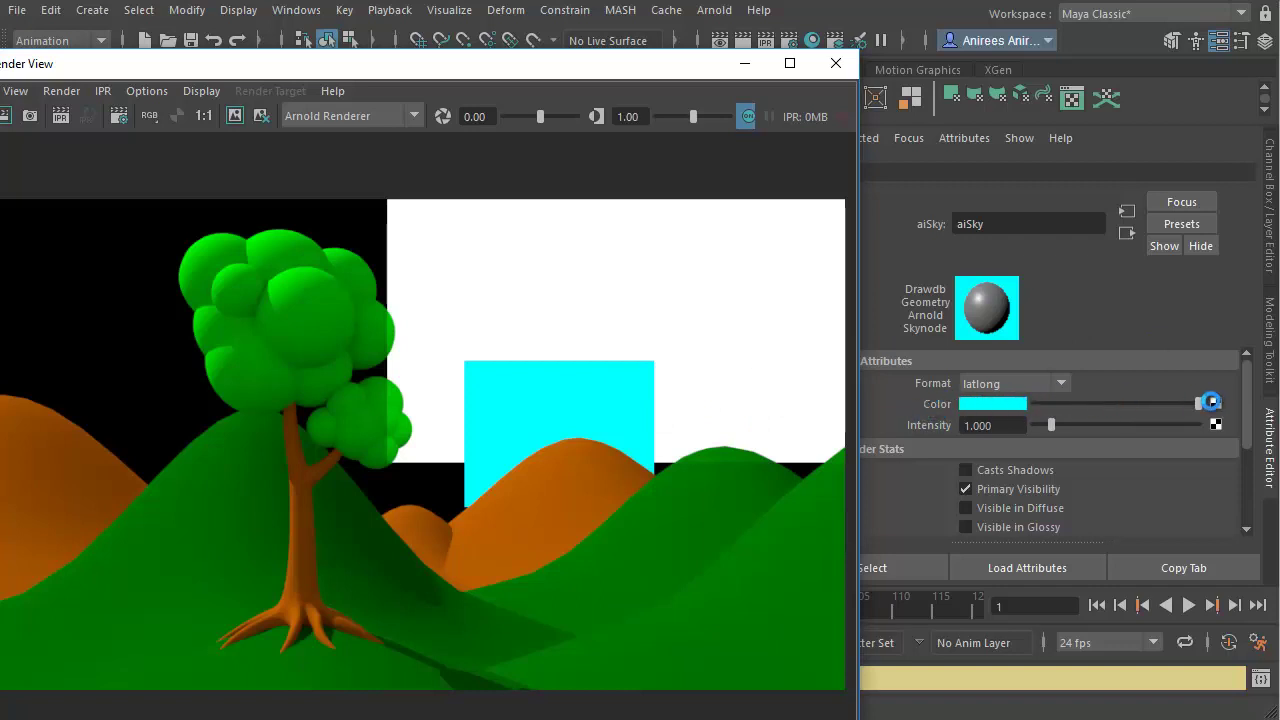
click(1213, 402)
drag(766, 311, 568, 45)
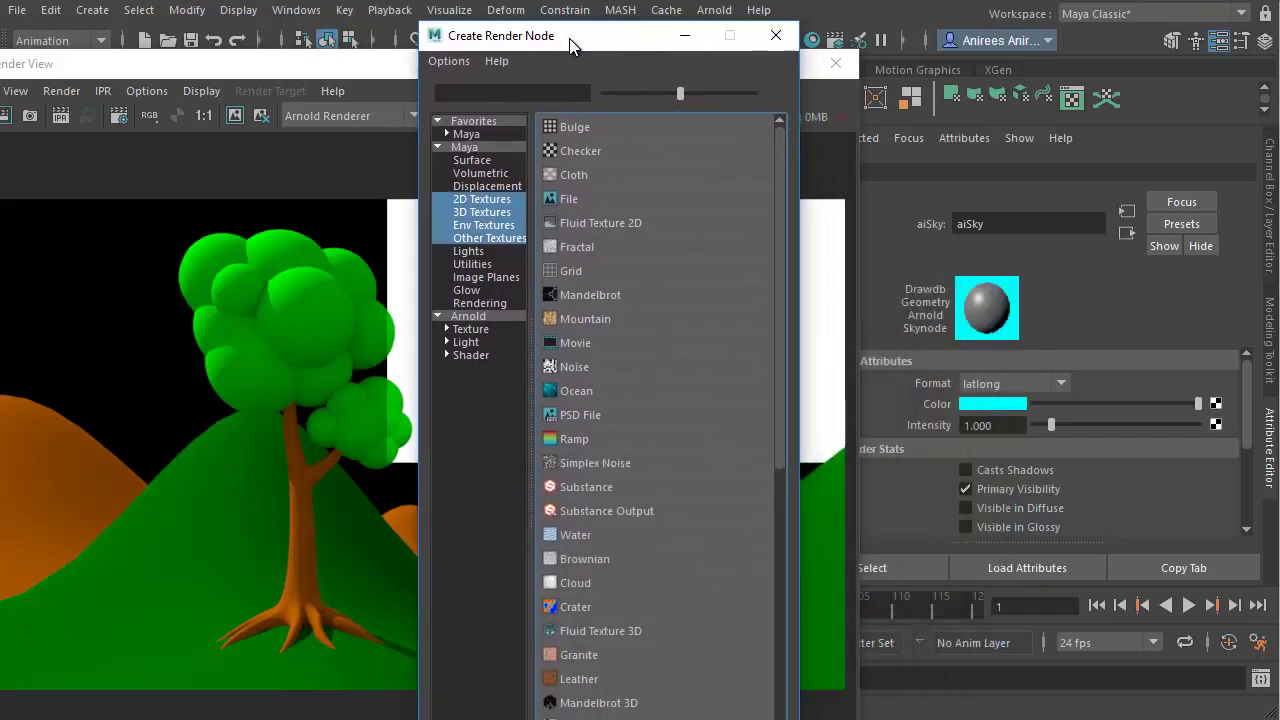
Step: Connect a ramp to the sky colour, blending light blue to deeper blue with the top stop at 0.968
click(586, 439)
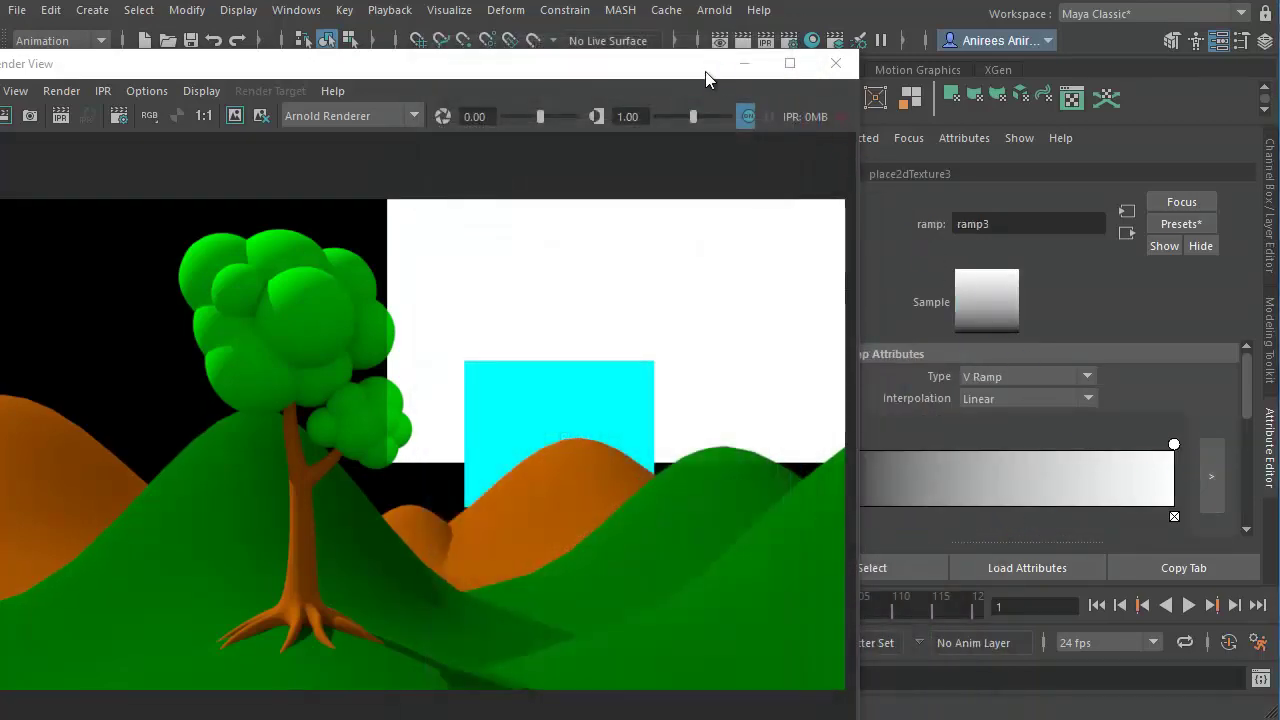
drag(663, 66, 595, 39)
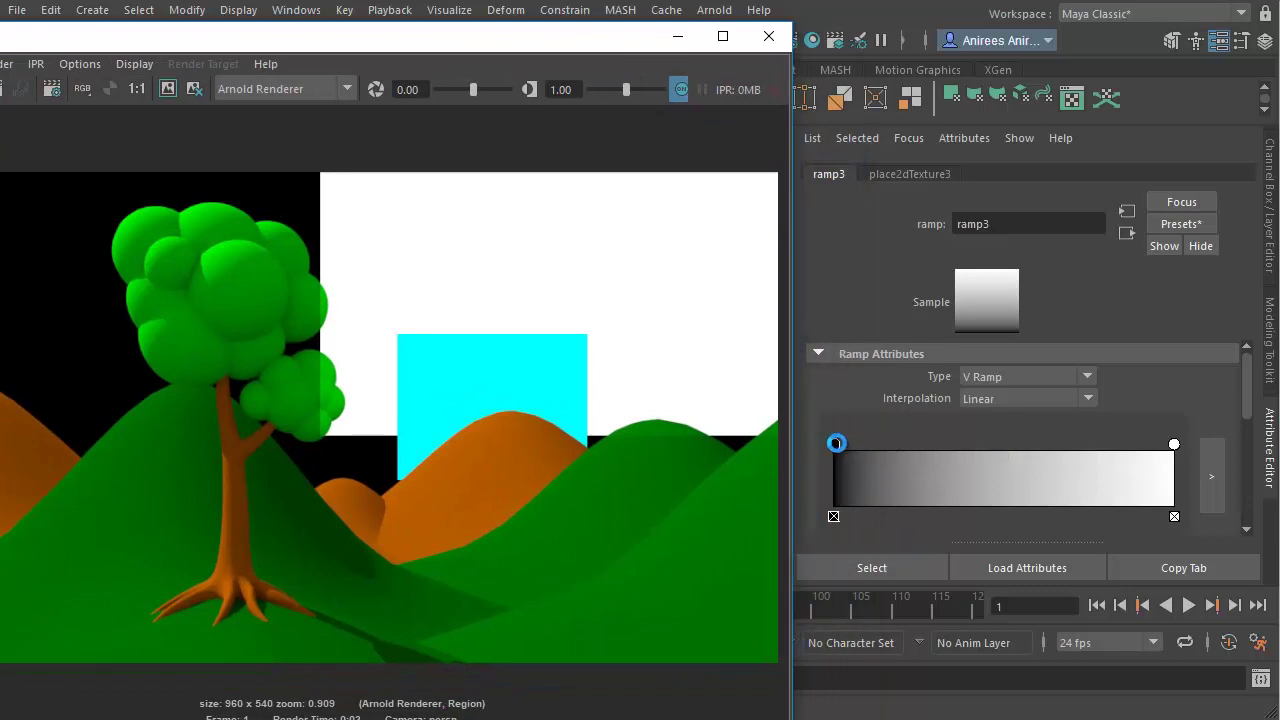
click(833, 444)
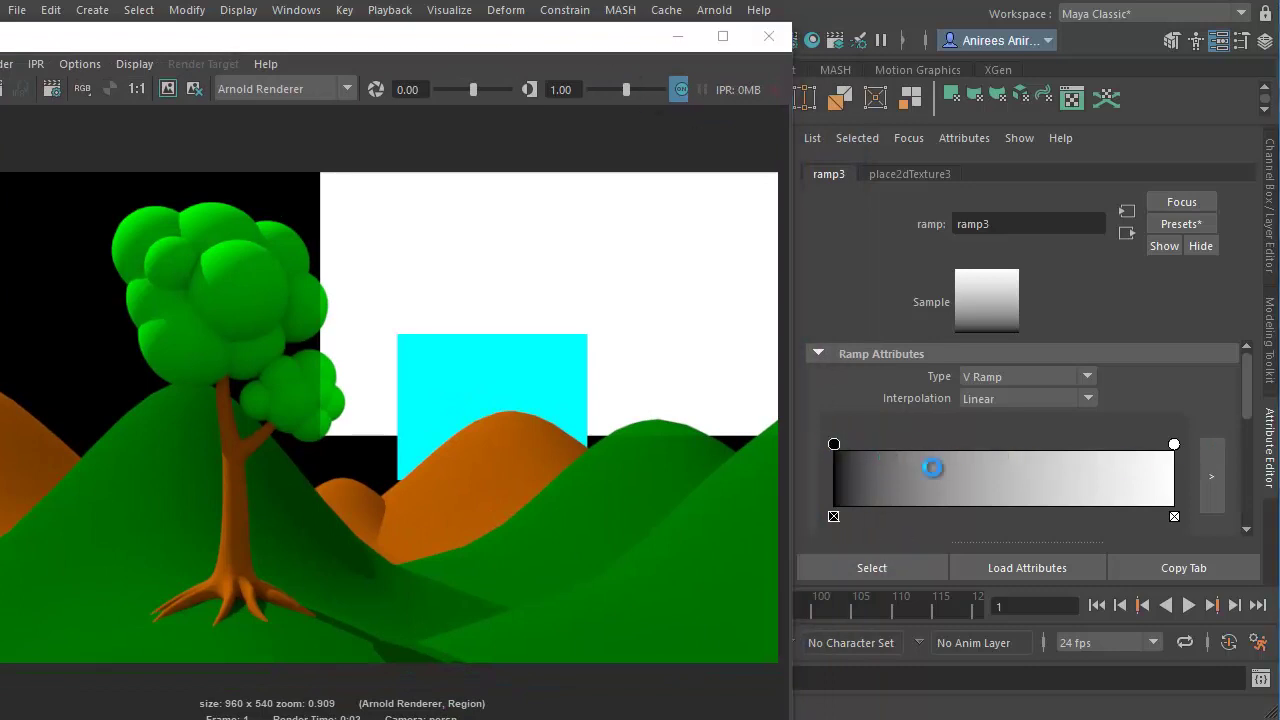
scroll(931, 466, down, 3)
click(1004, 431)
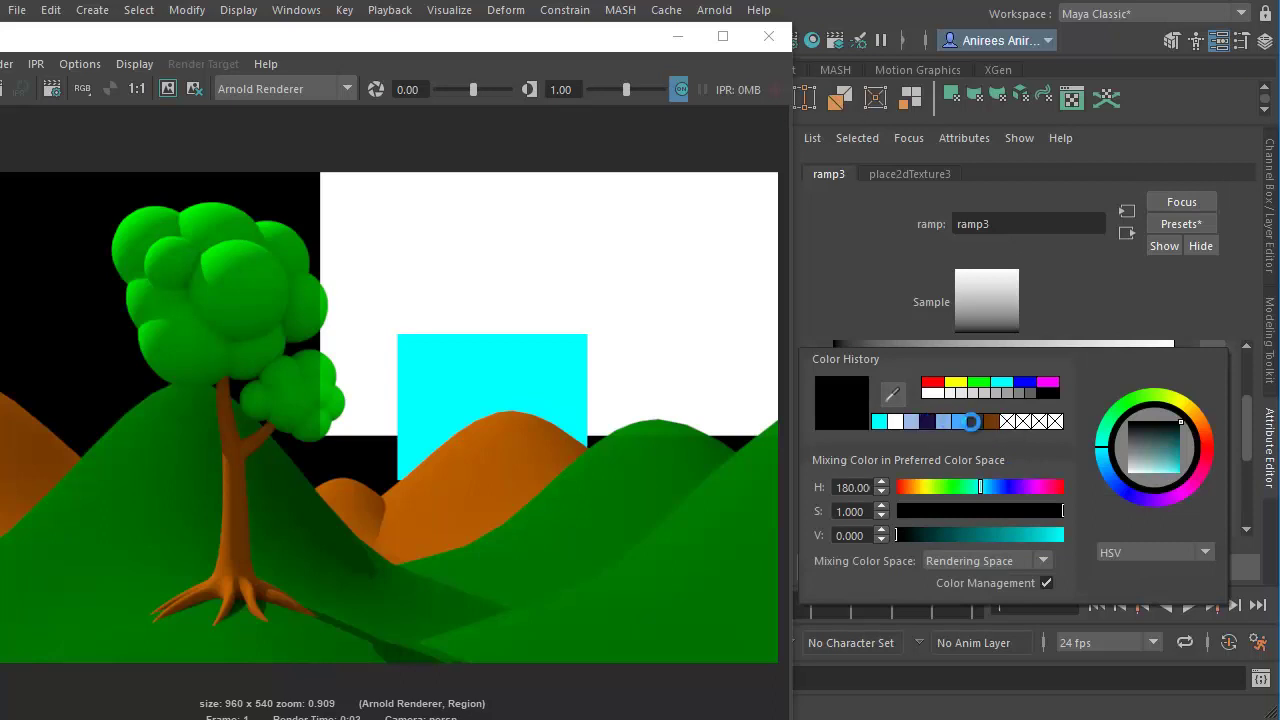
click(957, 421)
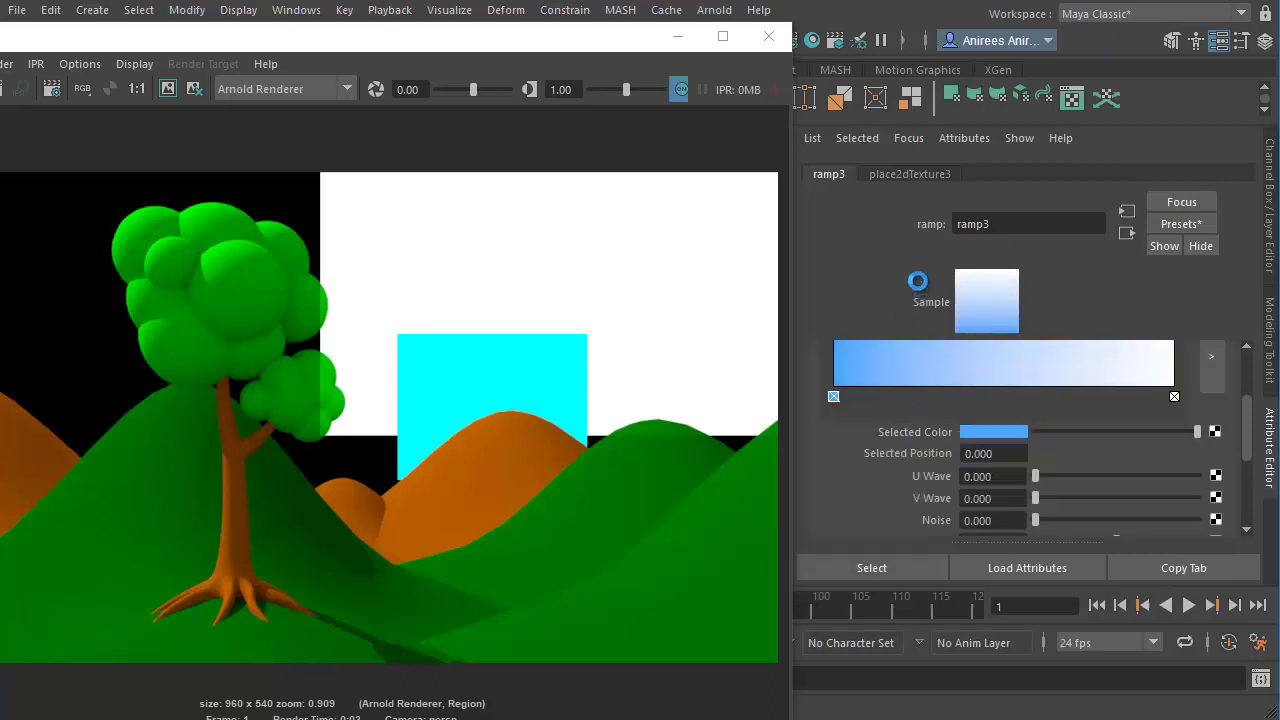
drag(1175, 397, 1163, 396)
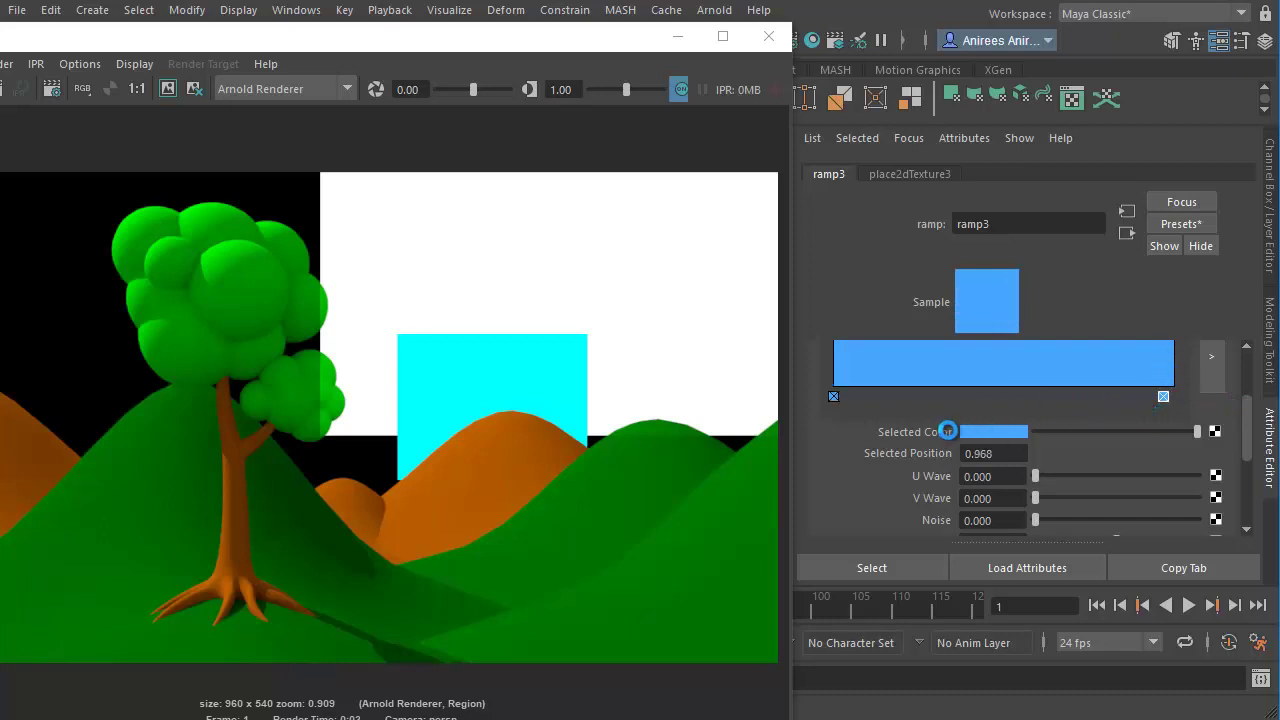
click(986, 432)
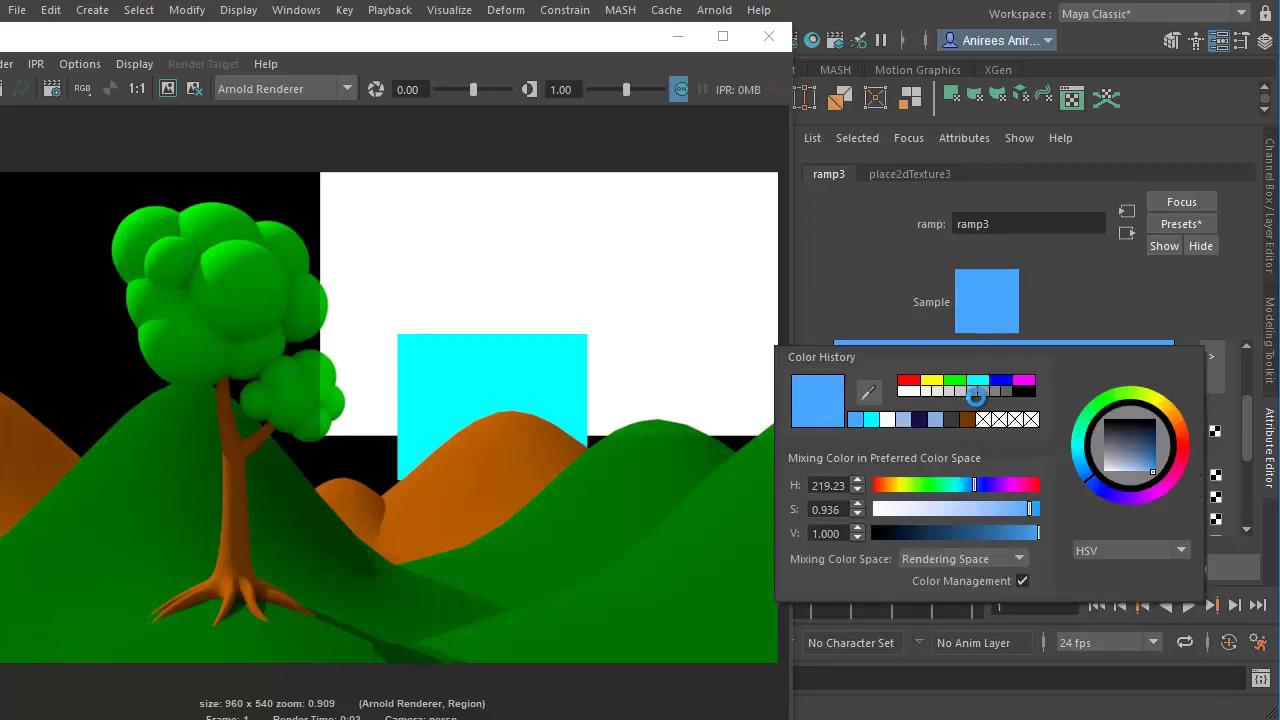
click(997, 379)
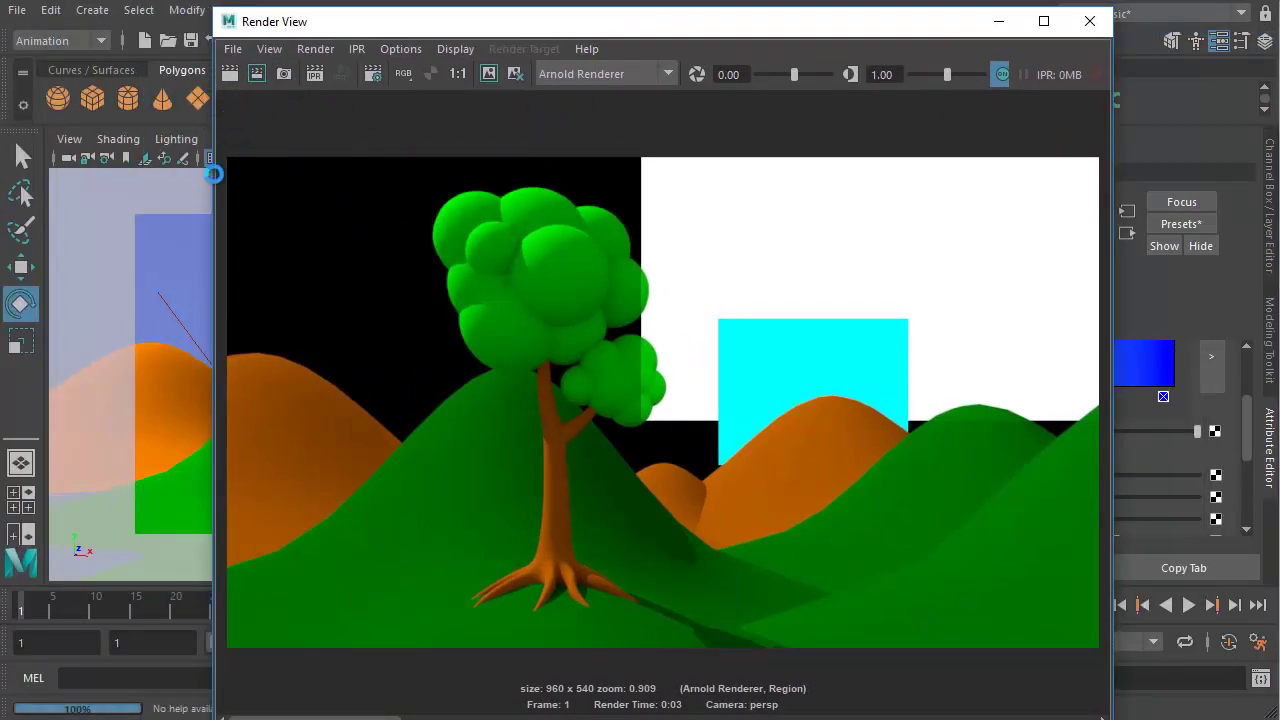
Step: Region-render the upper image area so the blue gradient sky appears behind the tree and hills
drag(228, 140, 1120, 488)
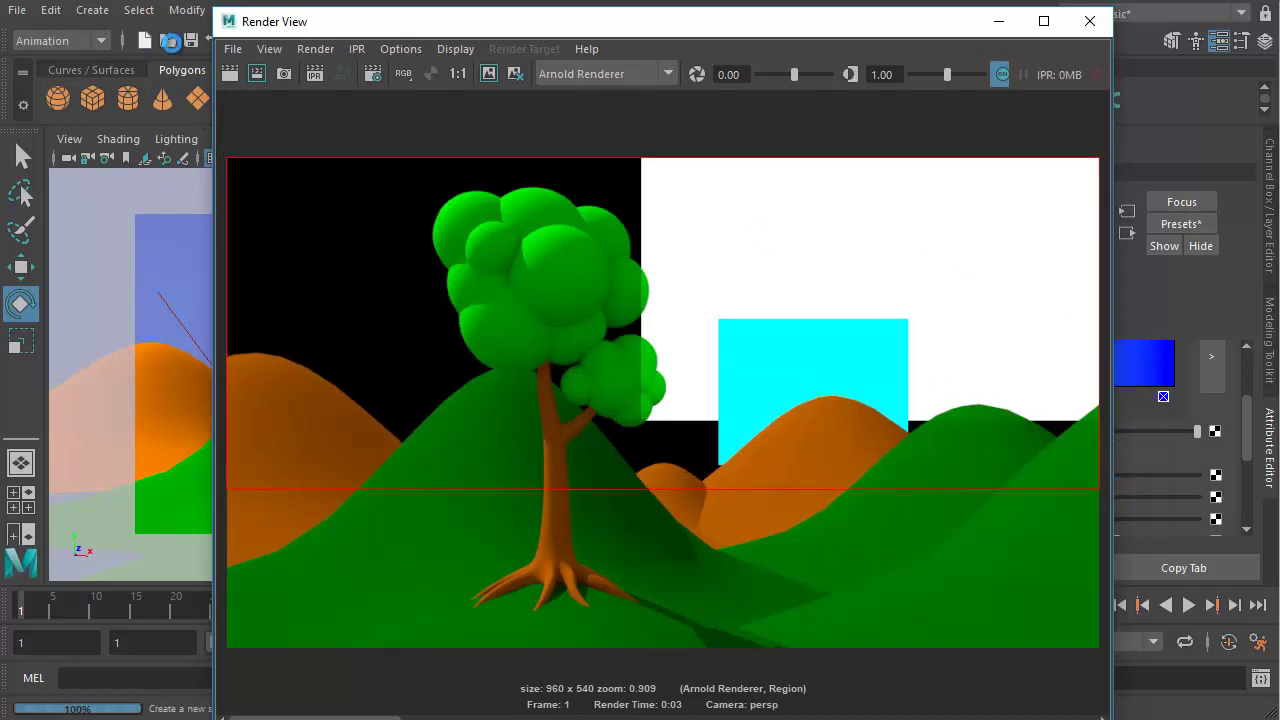
click(255, 75)
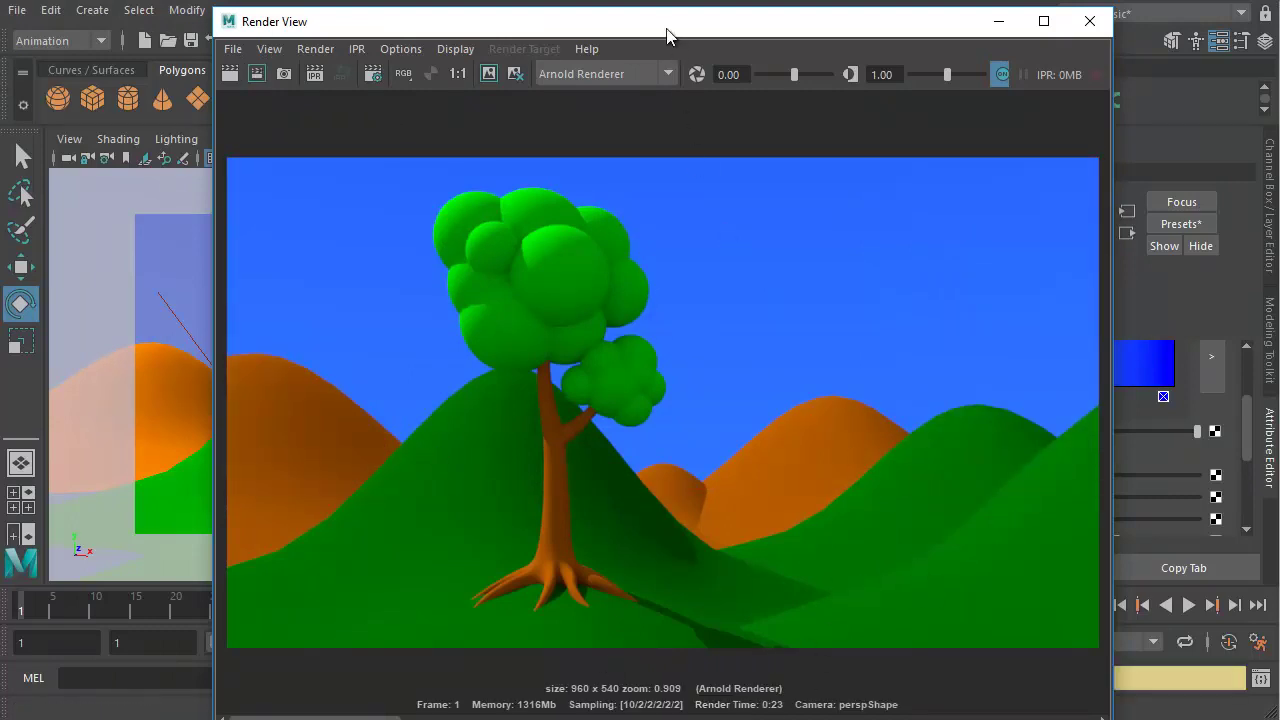
drag(674, 21, 670, 93)
Step: Browse the Arnold light types and dismiss the menu without choosing one
click(708, 16)
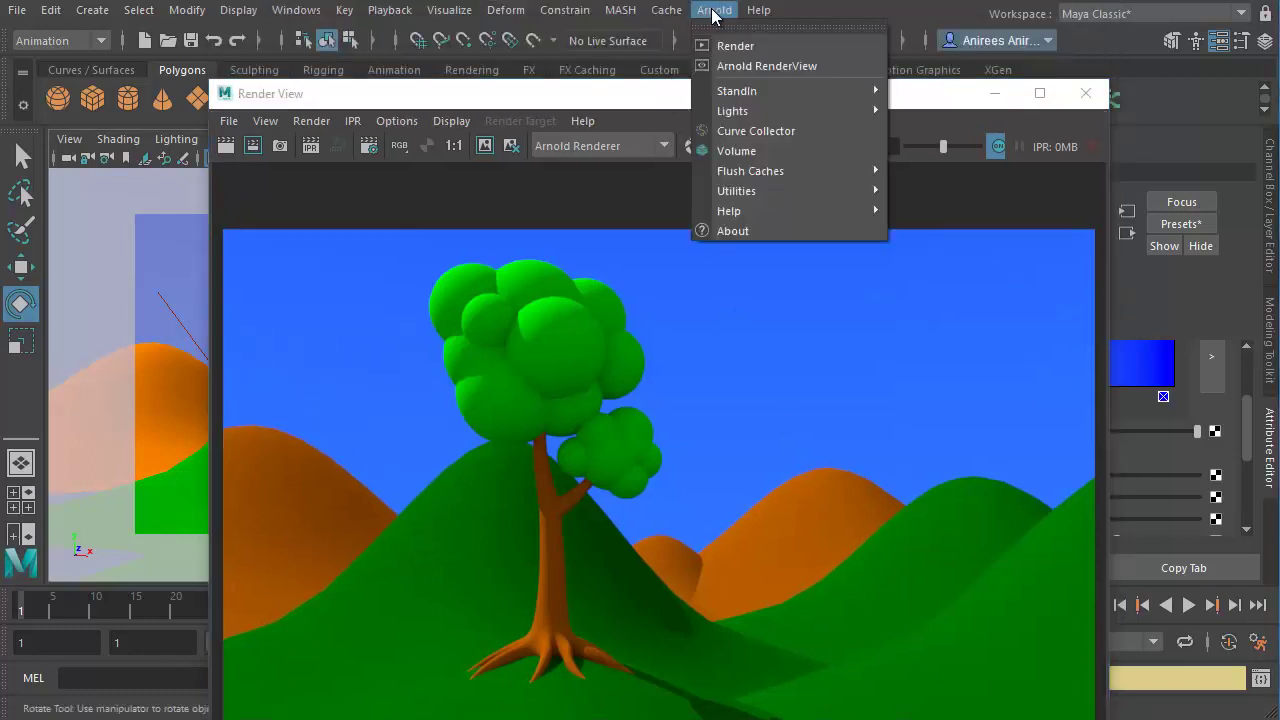
mouse_move(829, 110)
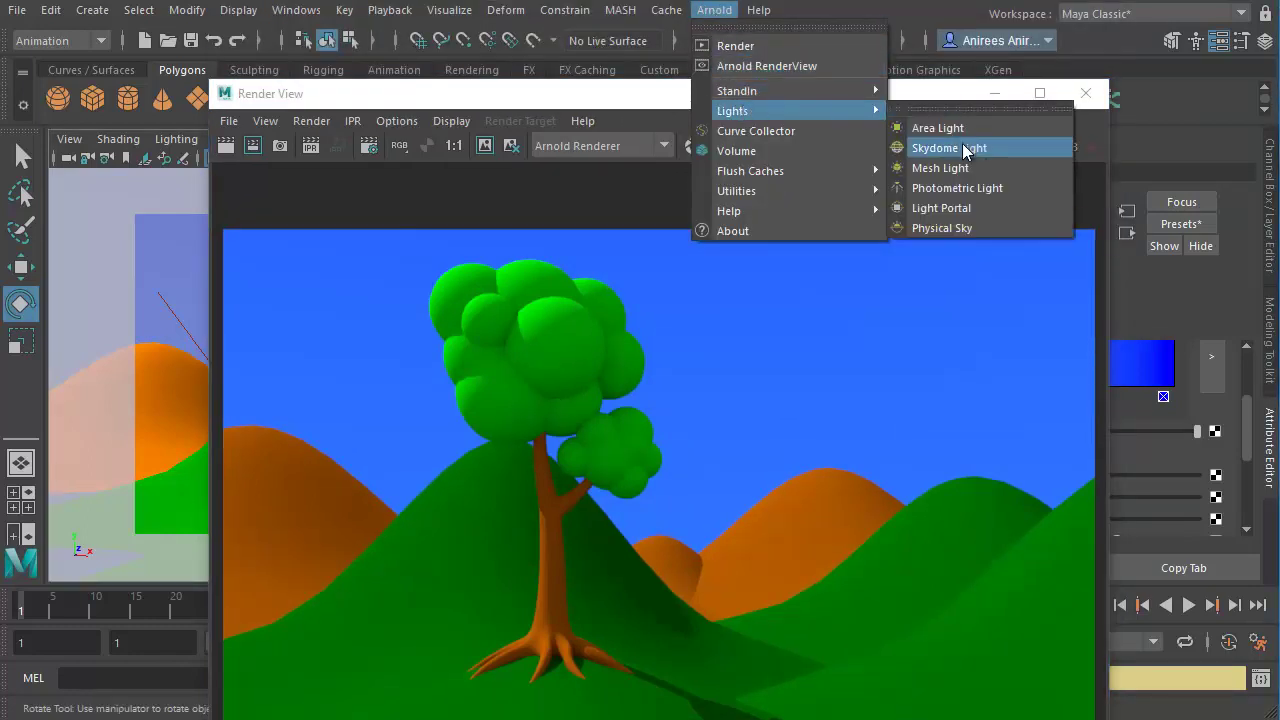
key(Escape)
key(Escape)
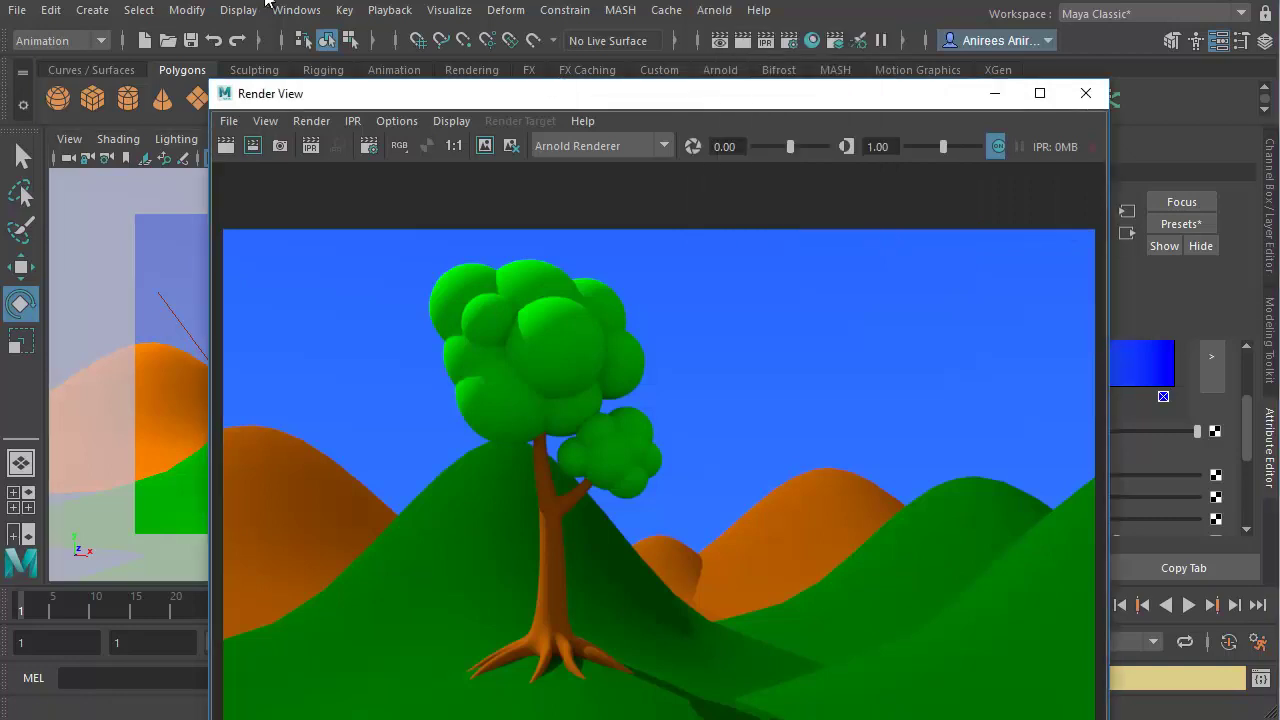
Step: Add a directional light from Create > Lights and bring up the Arnold Render Settings
click(91, 12)
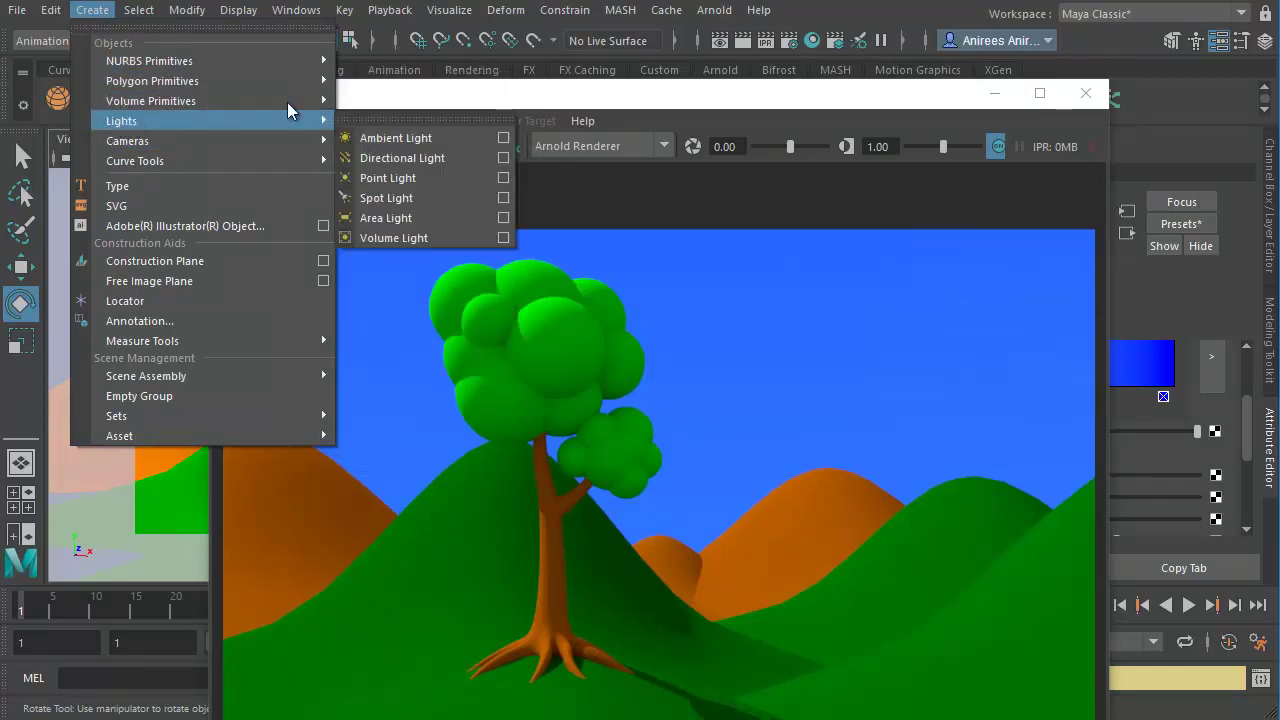
mouse_move(282, 121)
click(406, 160)
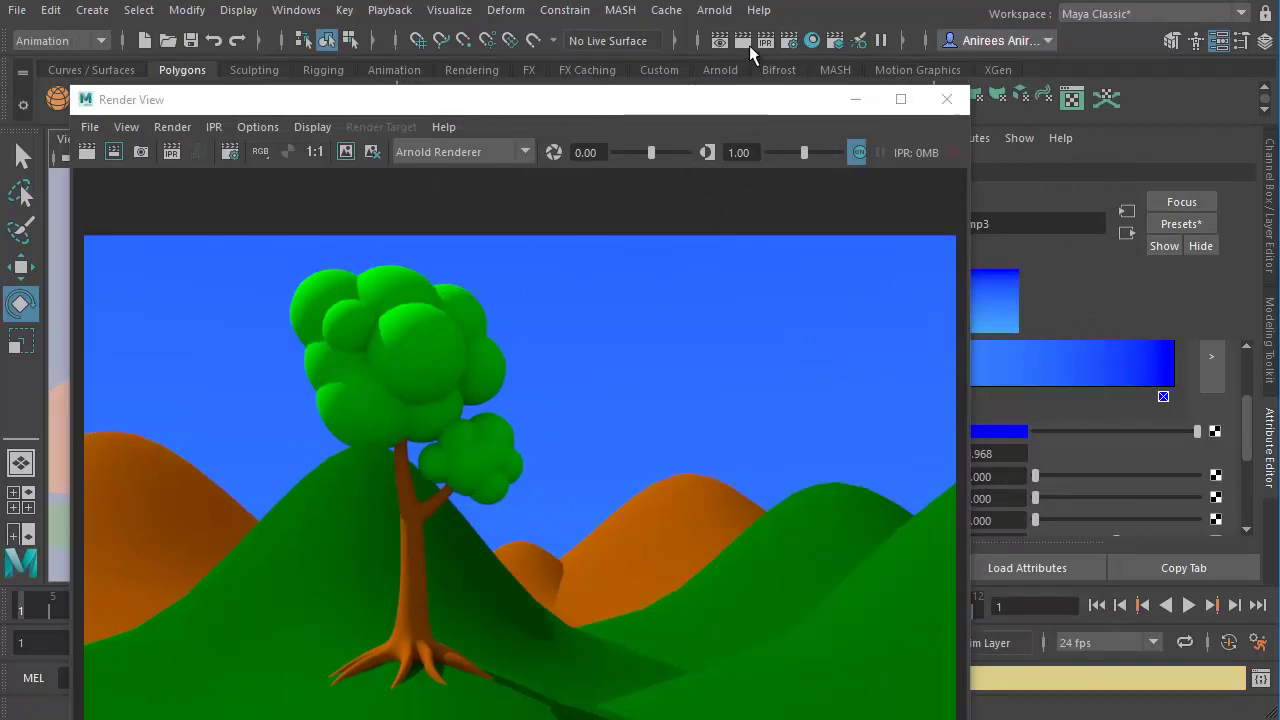
click(789, 40)
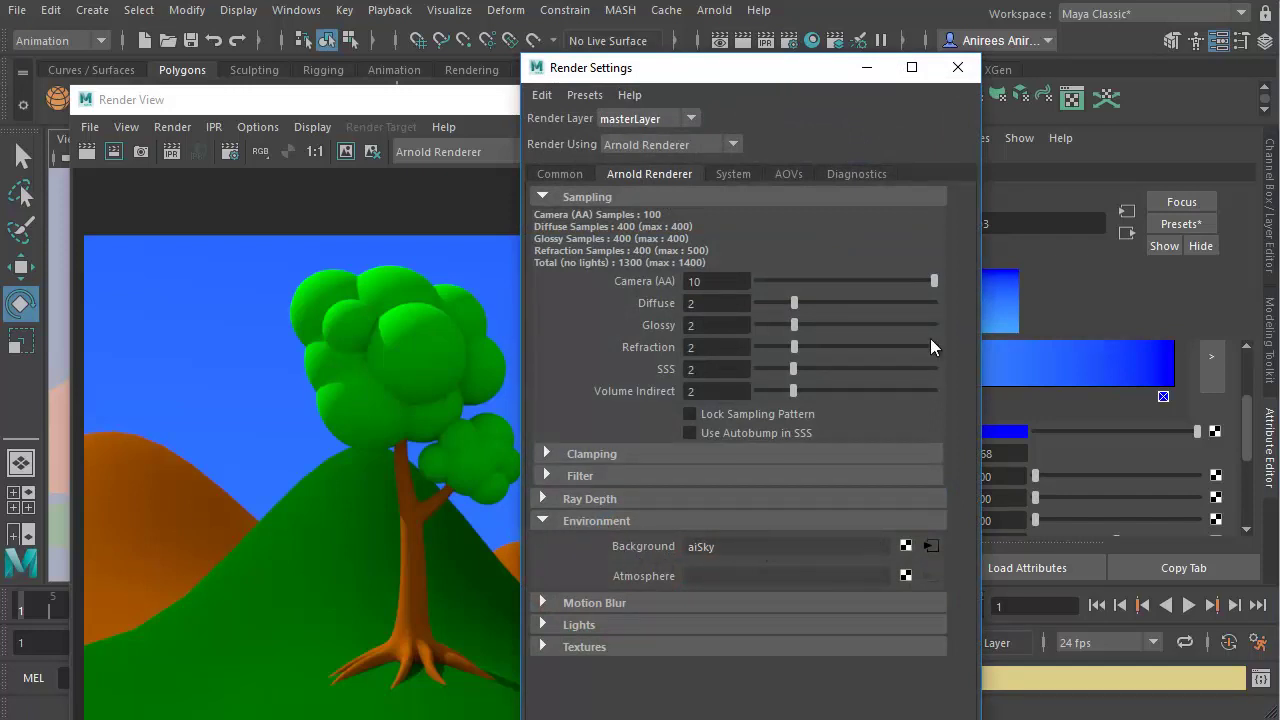
Step: Close Render Settings and scrub through stored renders, ending on the 0:23 blue-sky render
click(957, 67)
drag(664, 109, 668, 20)
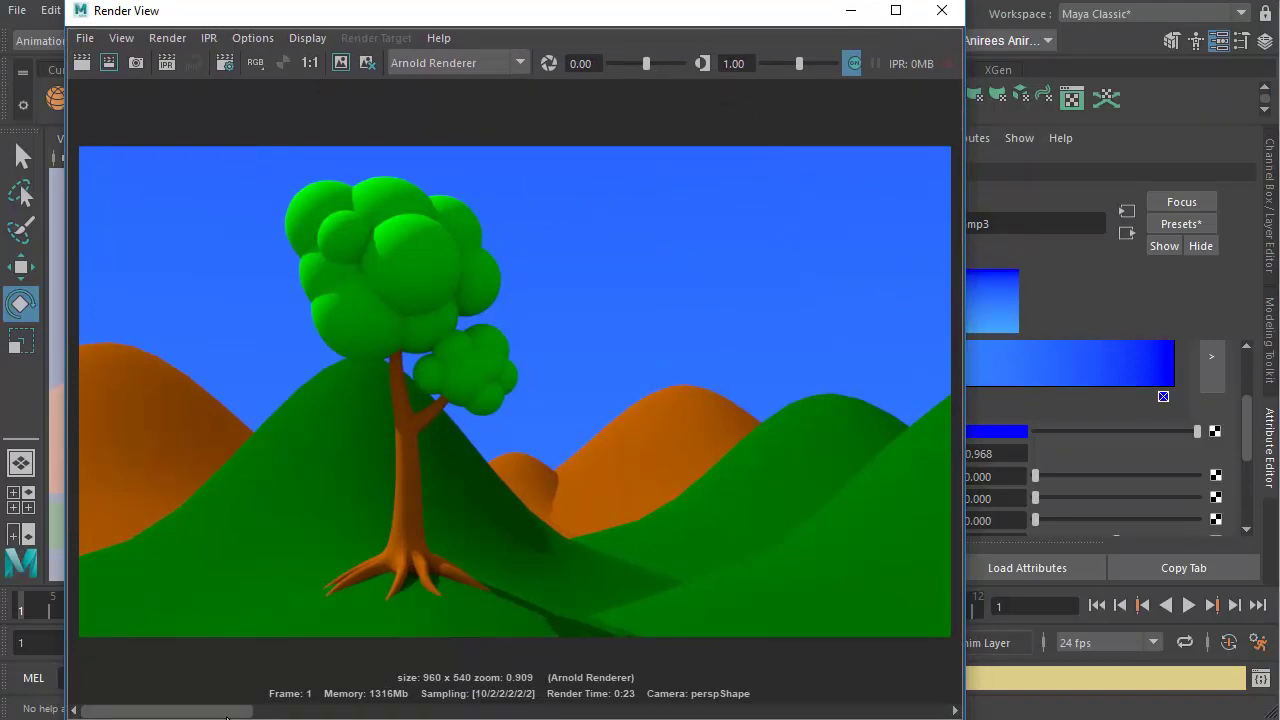
drag(240, 713, 515, 716)
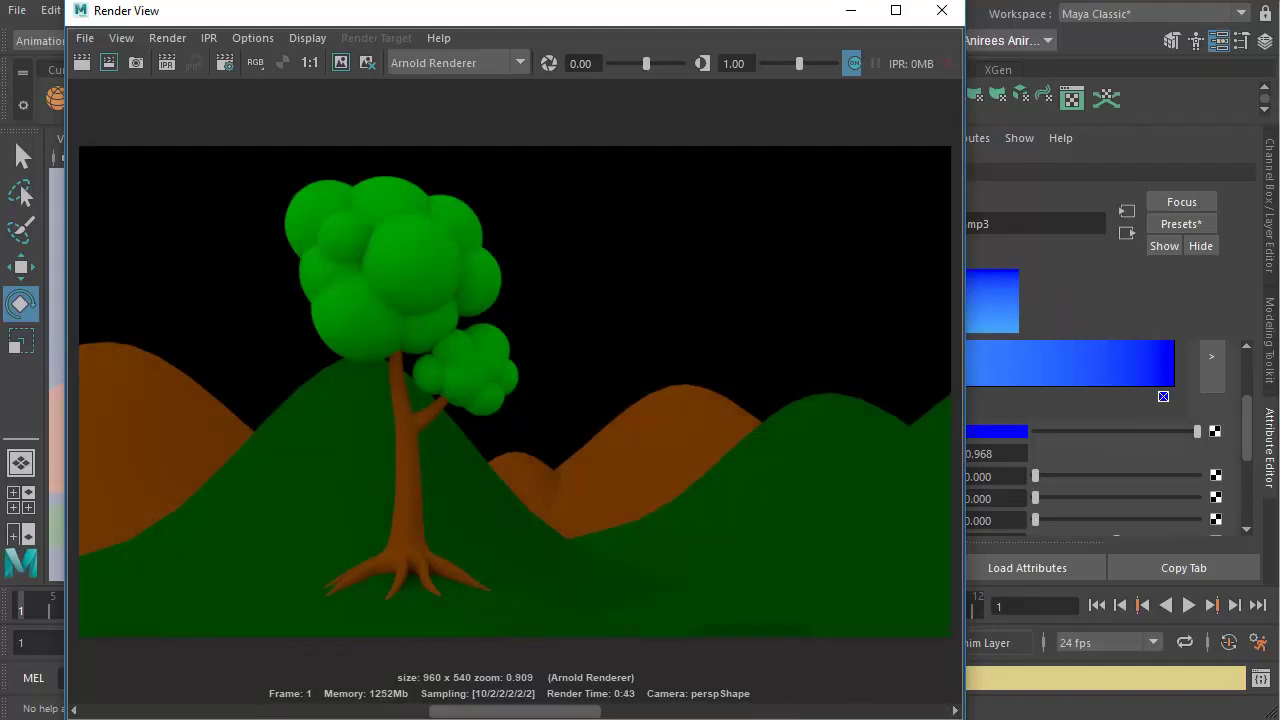
drag(515, 712, 167, 712)
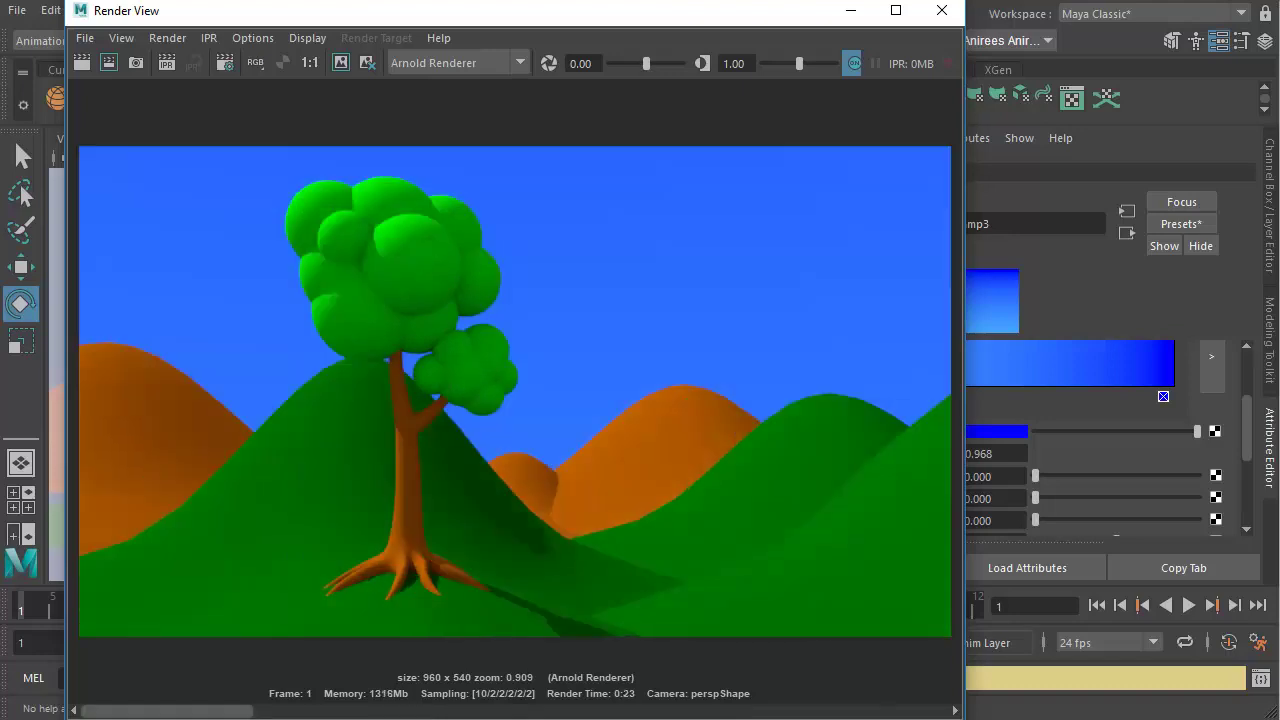